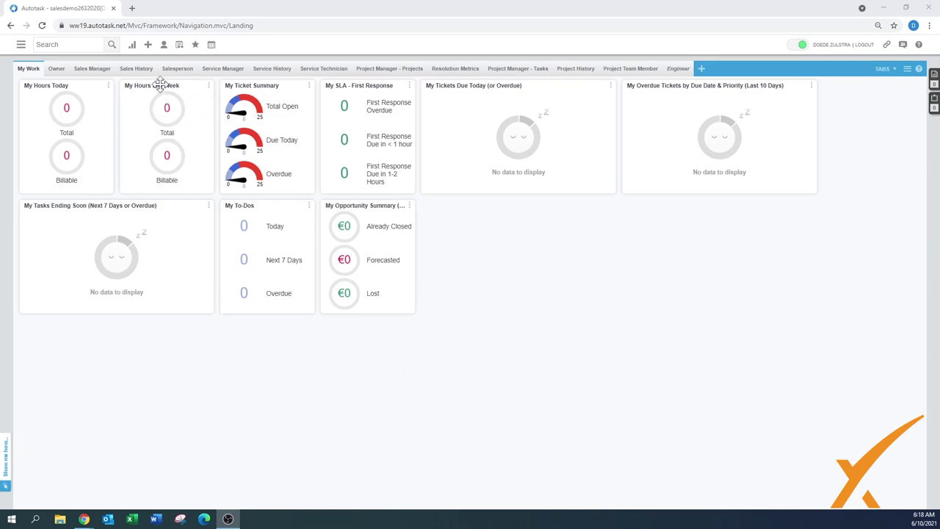
- Open a new company entry form and move its window slightly higher on the desktop
mouse_move(149, 45)
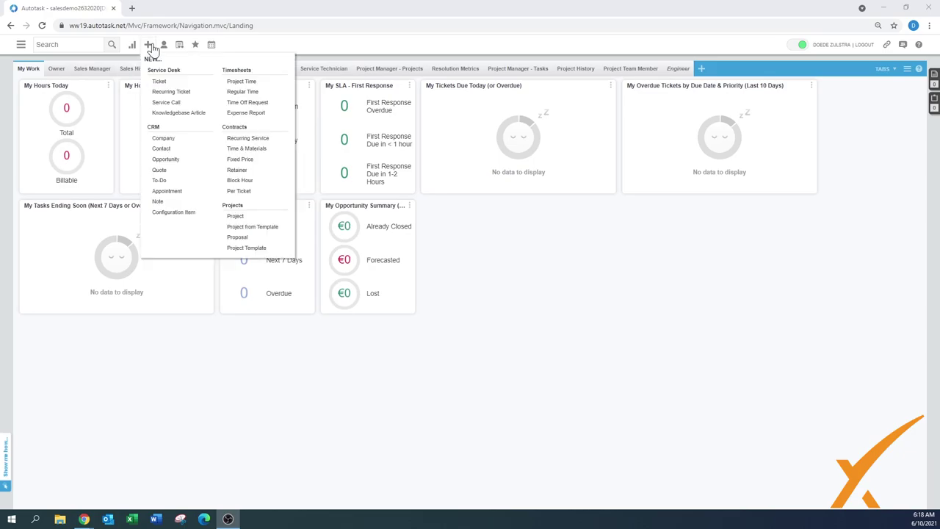
click(163, 139)
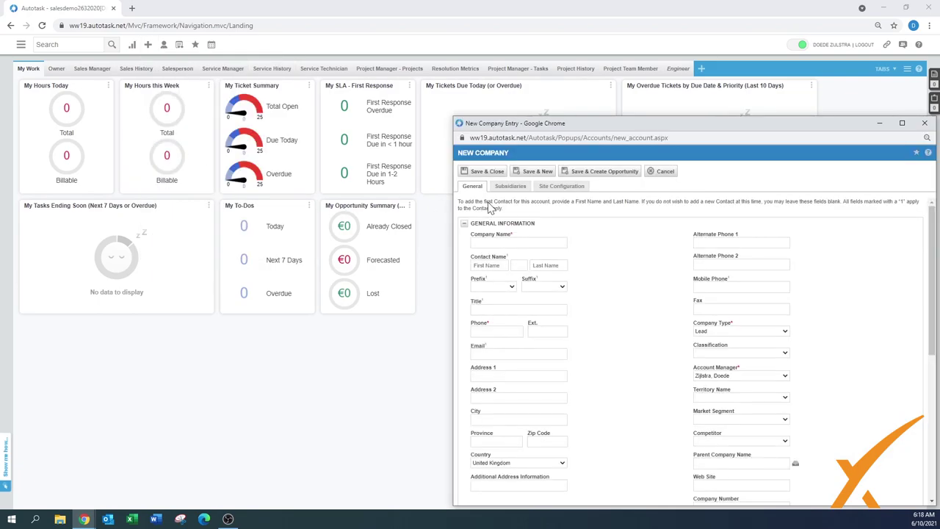
drag(596, 124, 560, 93)
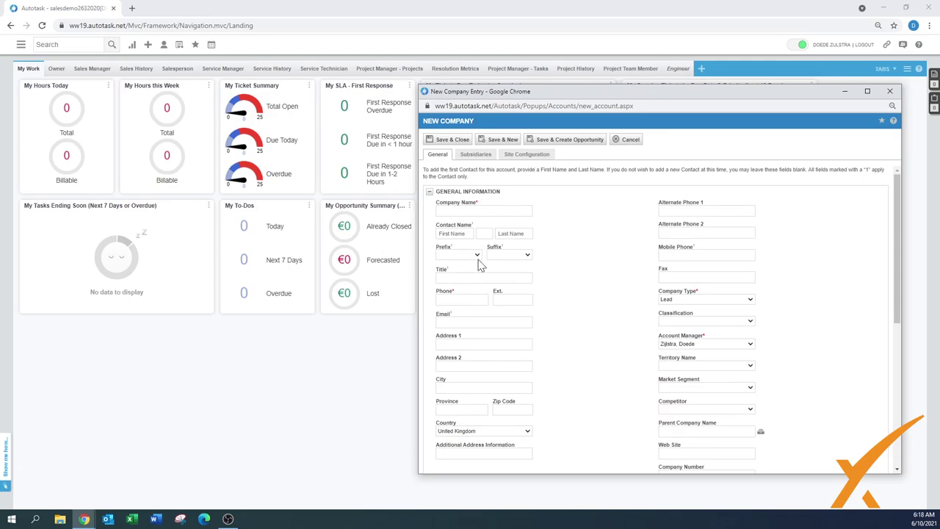
- Collapse the Company User-Defined Fields and Contact User-Defined Fields sections of the new company form
drag(895, 312, 898, 379)
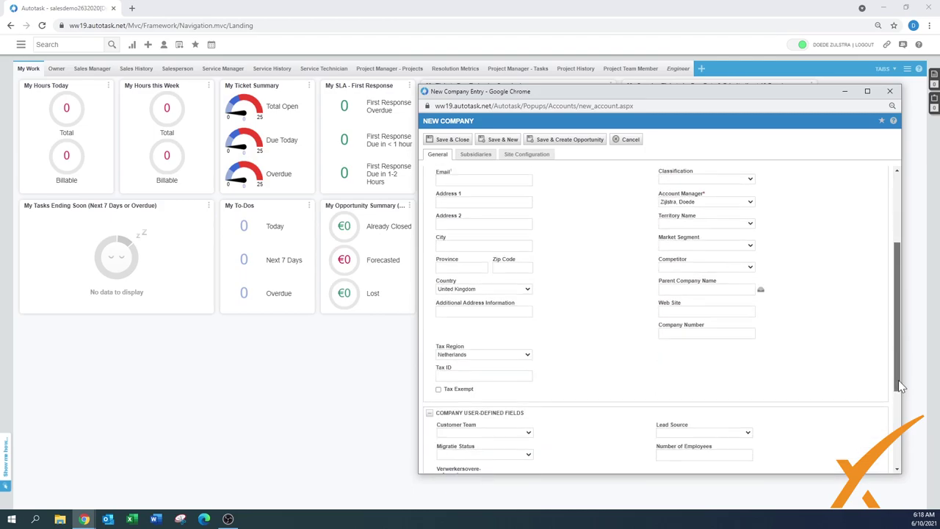
click(429, 413)
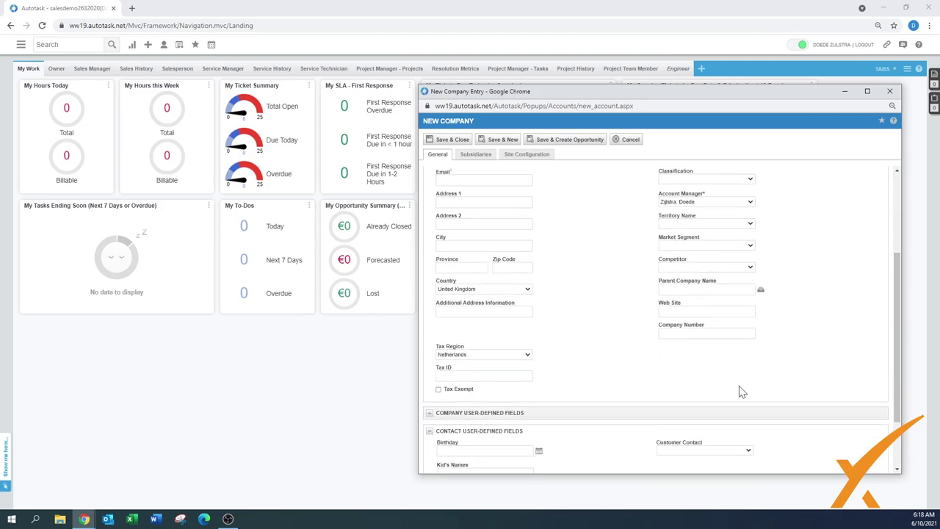
click(430, 431)
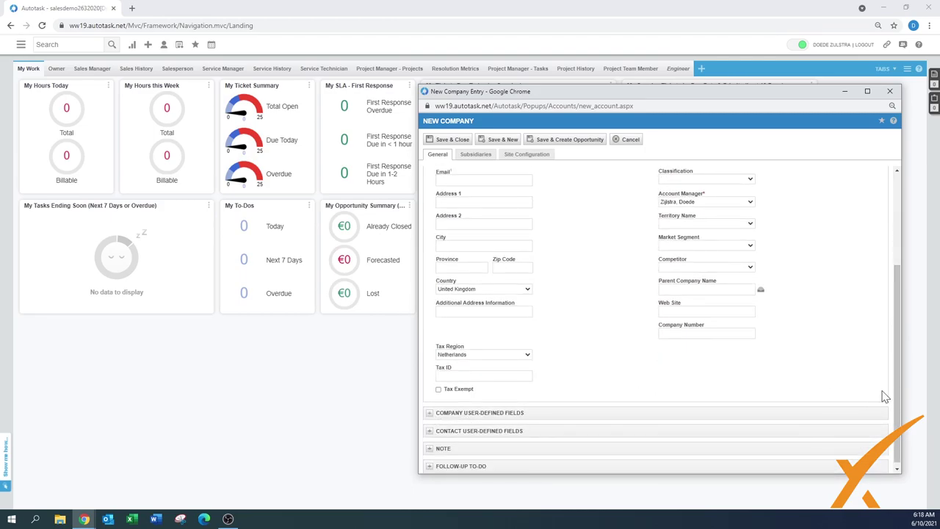
drag(898, 406, 896, 297)
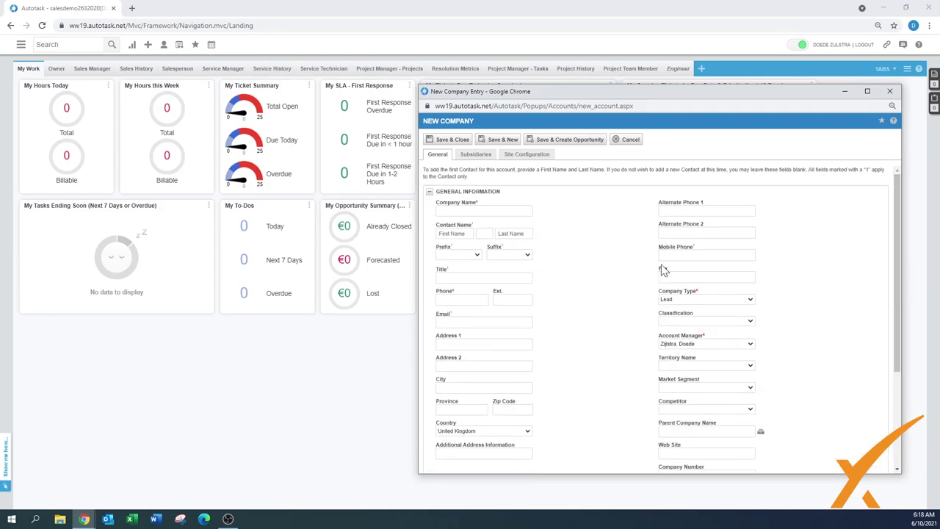
- Enter Test Company as the company name
click(483, 211)
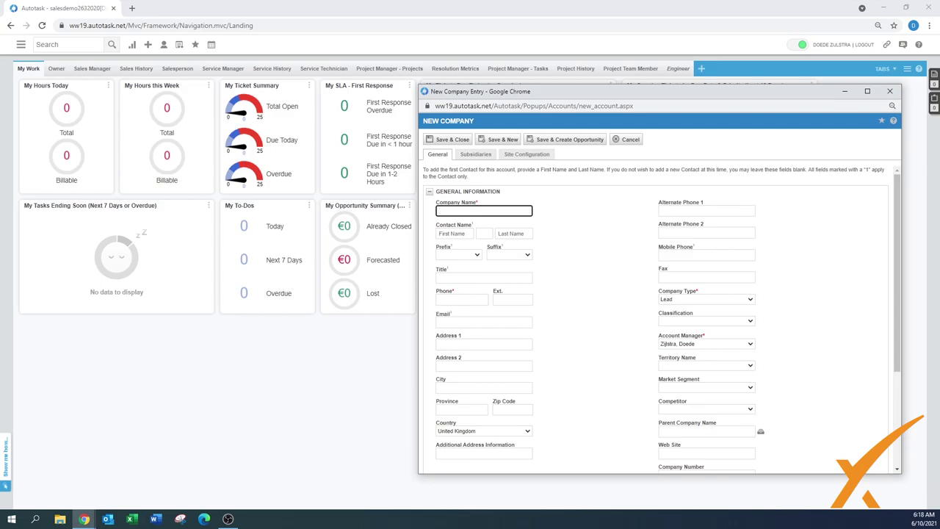
text(Test Compna)
key(BackSpace)
key(BackSpace)
text(an)
- Enter the first contact's first name and last name, leaving the middle name blank
click(455, 233)
text(Test Conta)
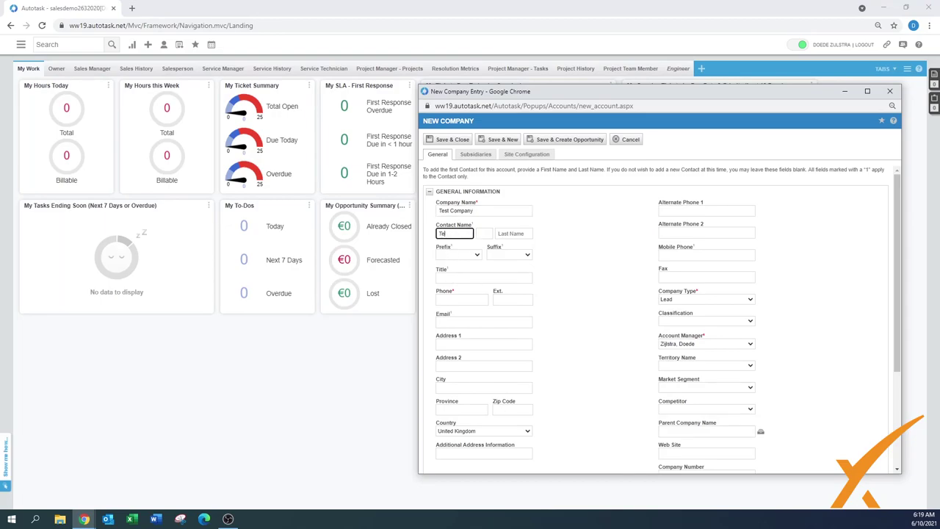
text(ct First)
key(Tab)
key(Tab)
text(Test)
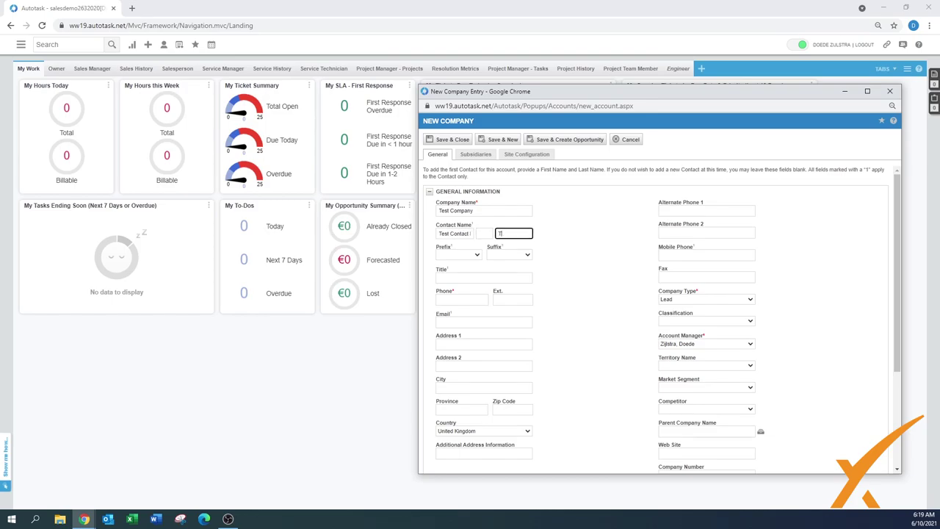
text( Contact Last)
- Set the contact's prefix to Mr., leave the suffix blank and enter Purchaser as the title
click(477, 255)
click(457, 287)
click(526, 256)
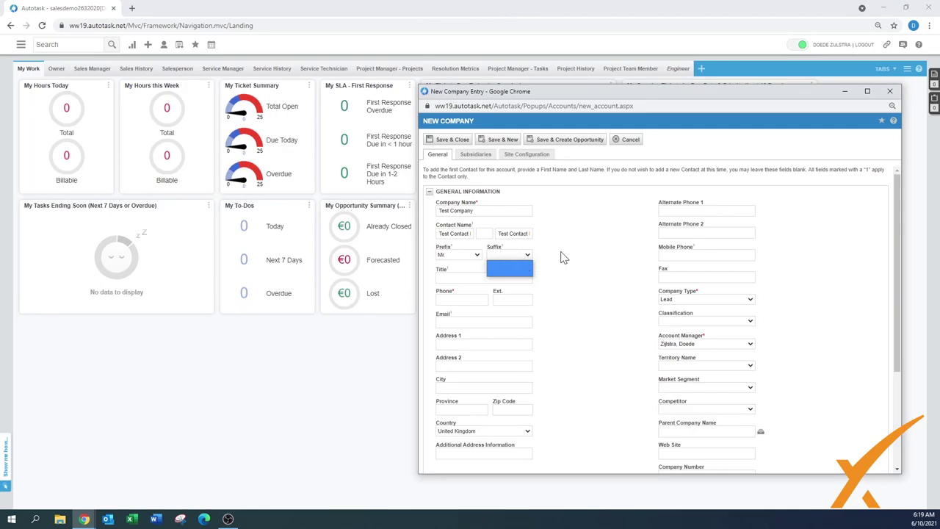
click(562, 257)
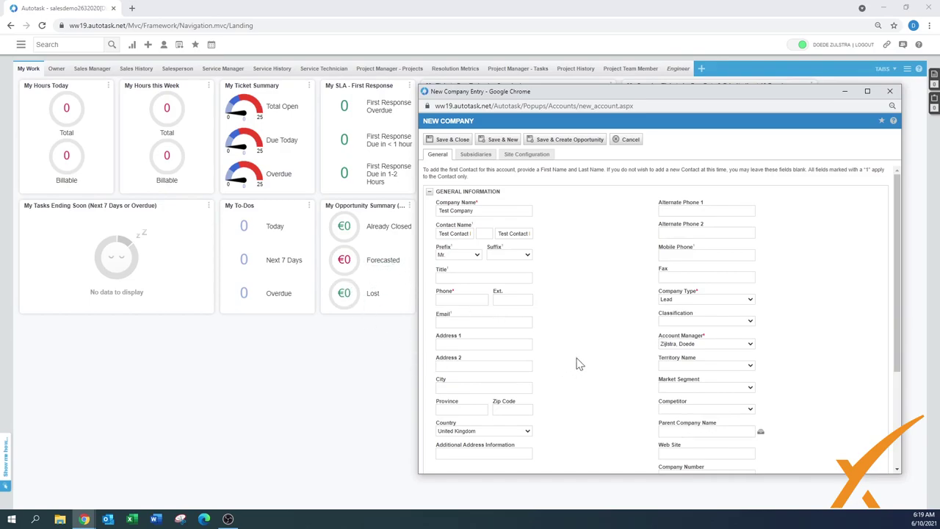
click(450, 278)
text(Purchaser)
- Fill in the phone number and the contact's e-mail address
key(Tab)
text(123456789)
click(474, 321)
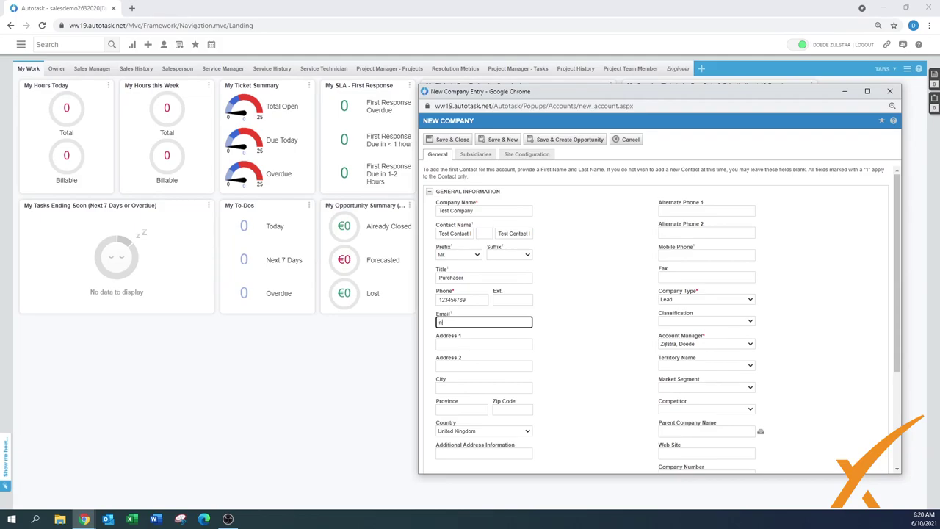
text(email@mail.com)
- Fill in the company's first address line, city and zip code, leaving the province blank
click(484, 344)
text(Adres 1)
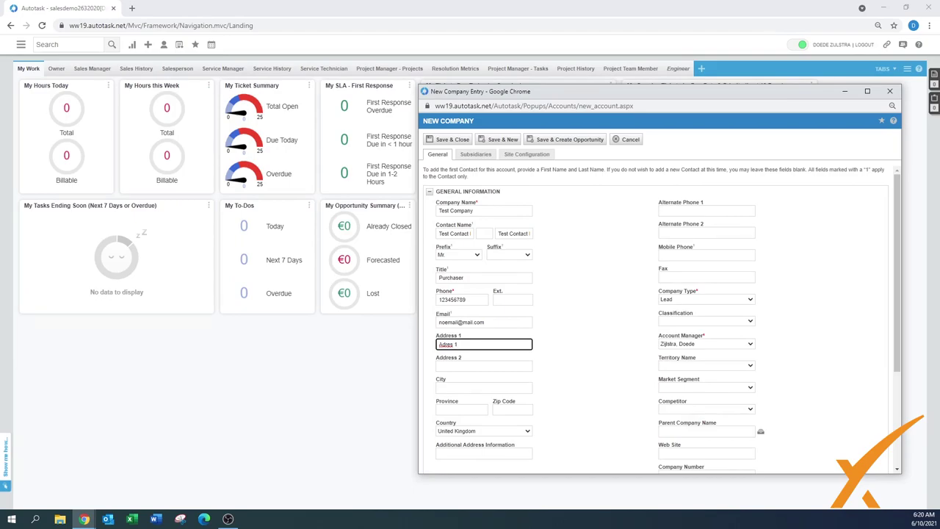
click(456, 387)
text(City)
click(461, 409)
click(512, 409)
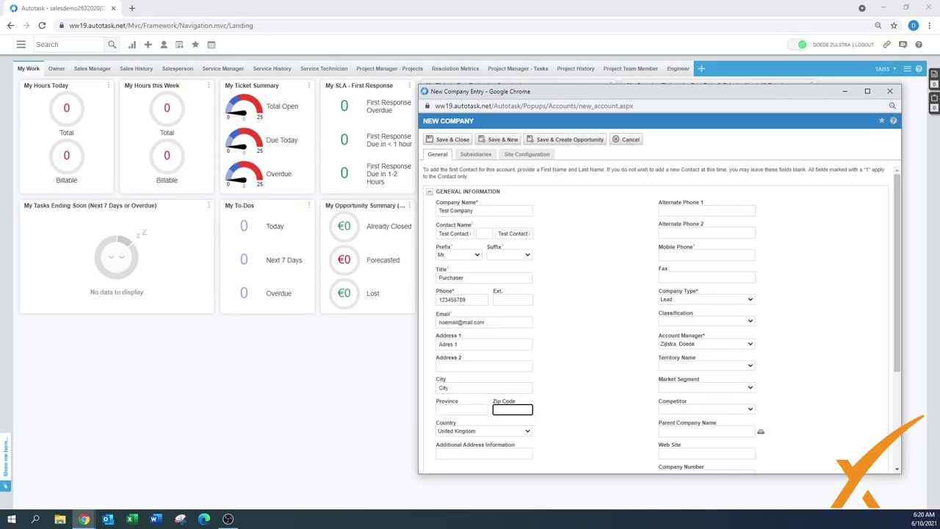
text(12345)
- Set the company's country to Yemen
click(458, 431)
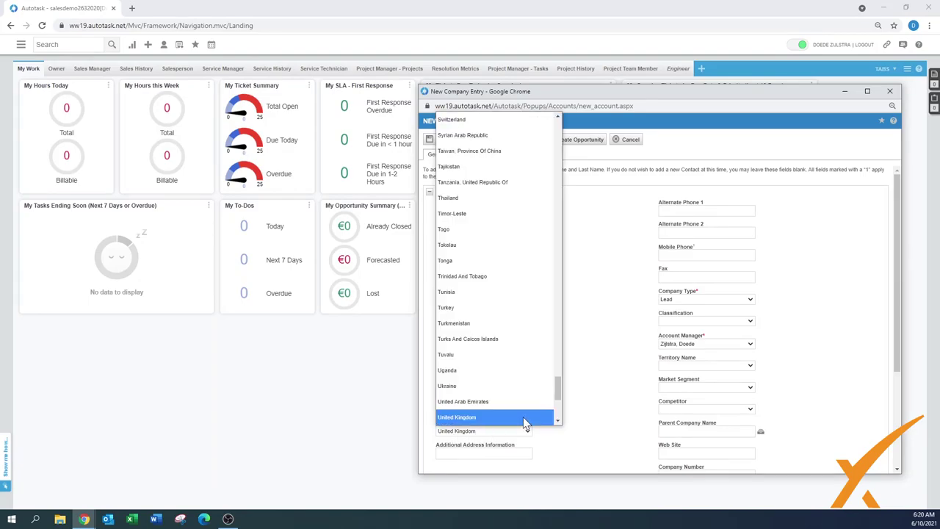
drag(558, 395, 565, 413)
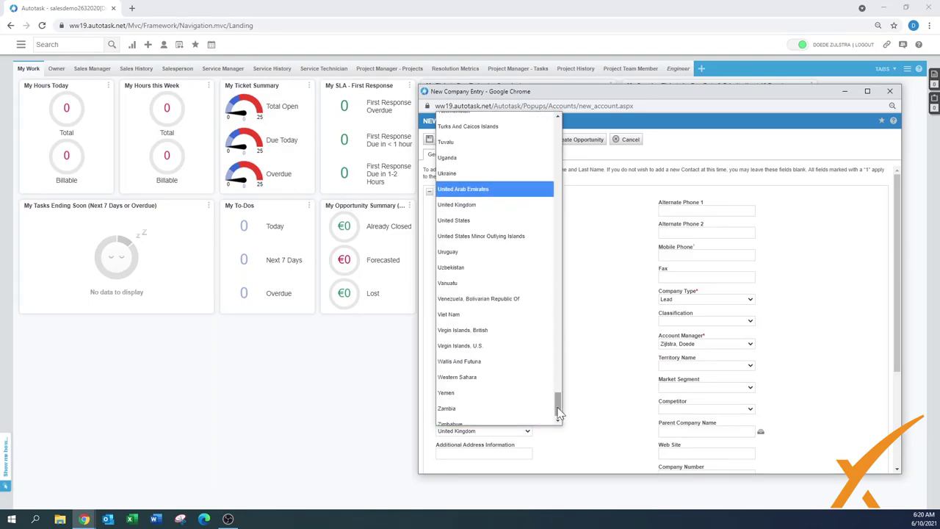
click(512, 400)
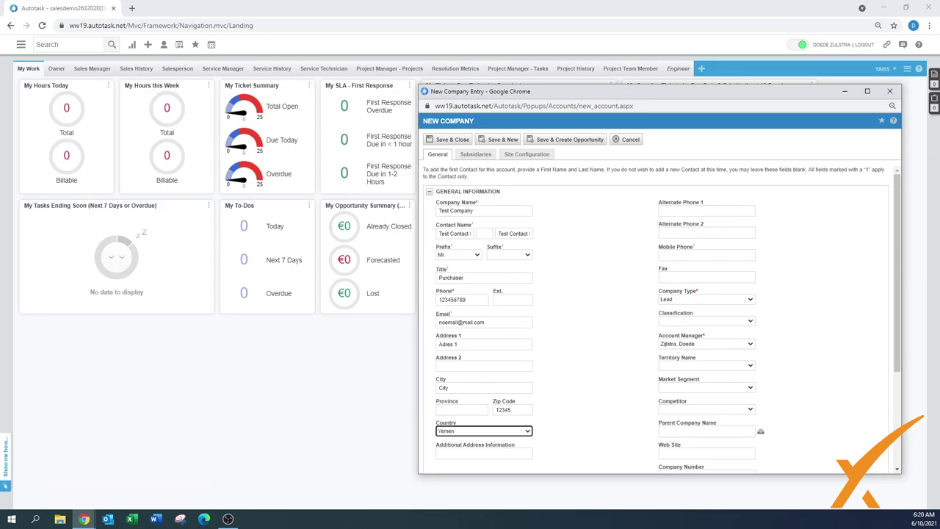
- Set the company type to Customer and the classification to All-you-can-eat
click(701, 277)
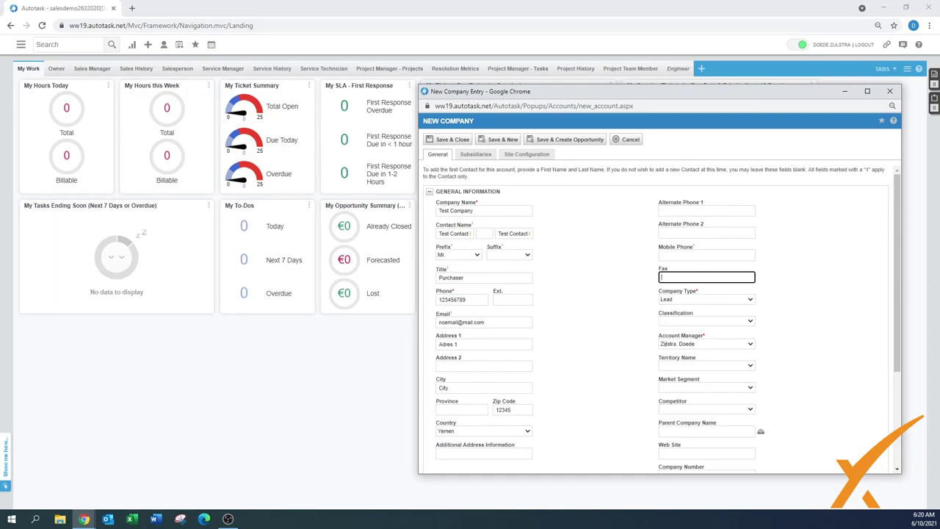
click(675, 301)
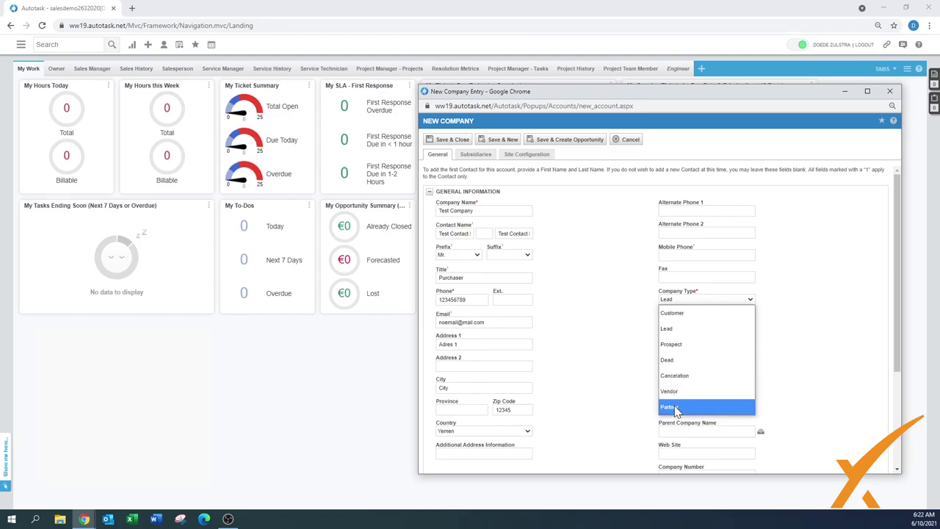
click(672, 314)
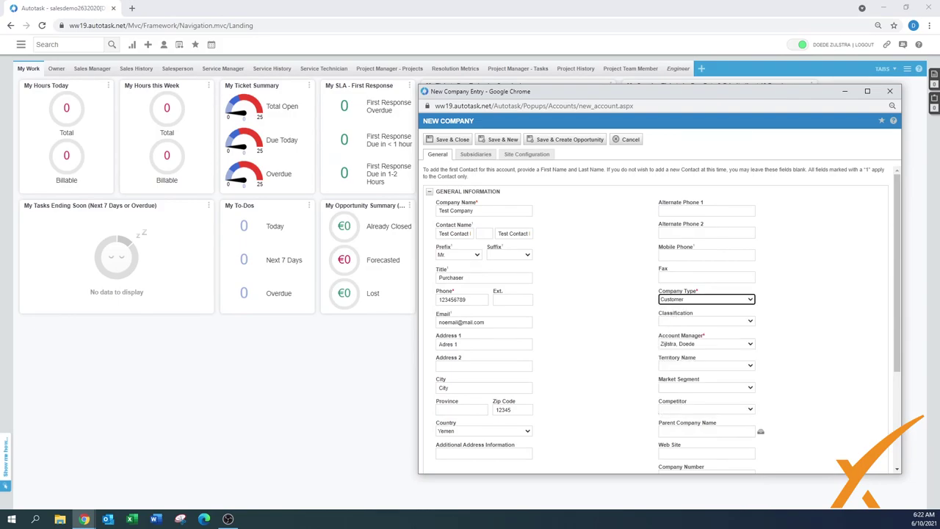
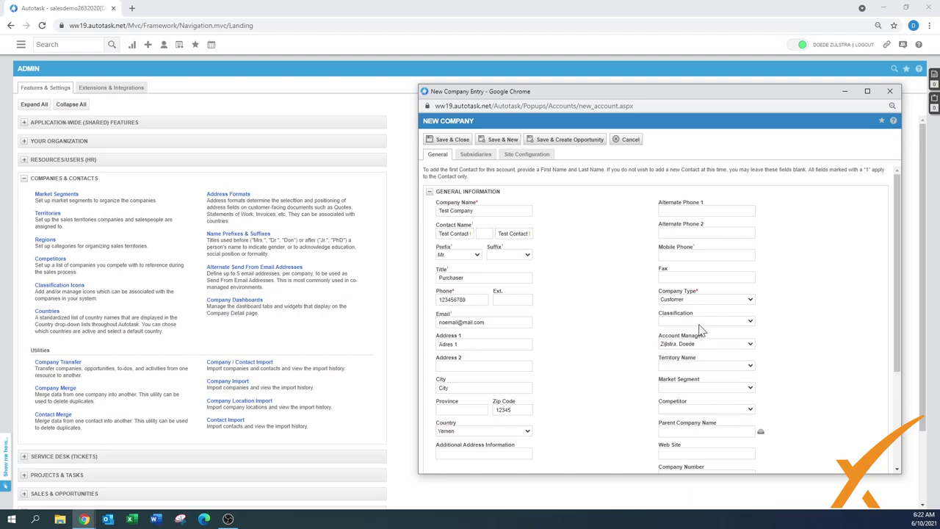
click(699, 323)
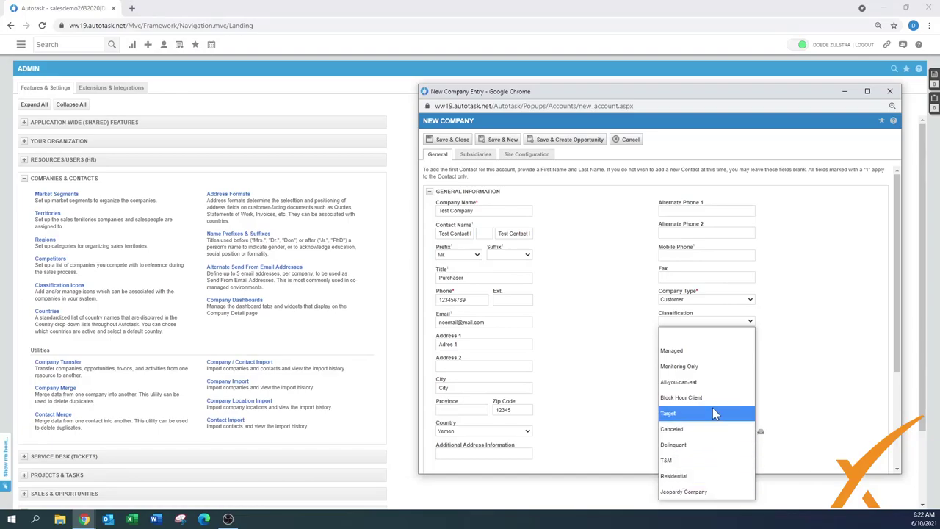
click(700, 389)
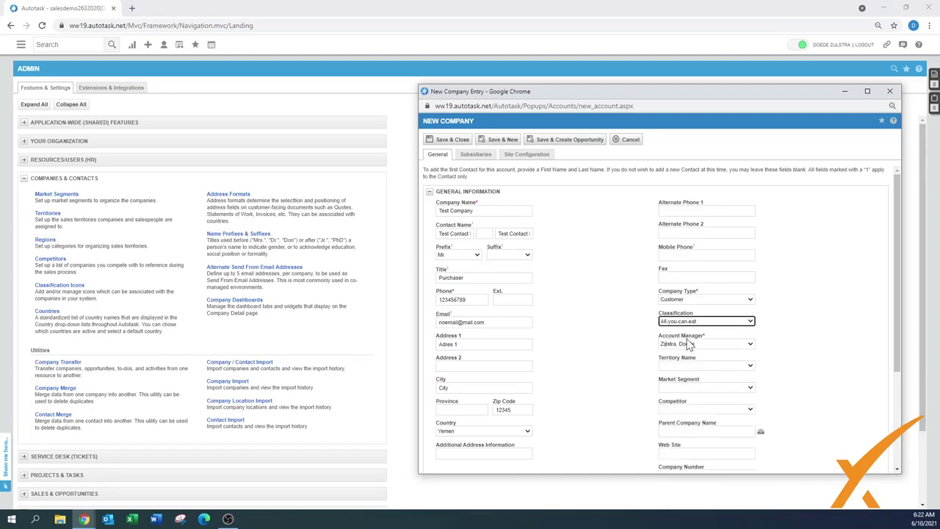
- Assign the service desk user as account manager, with Southeast as the territory and Team Green as the market segment
click(691, 343)
click(693, 377)
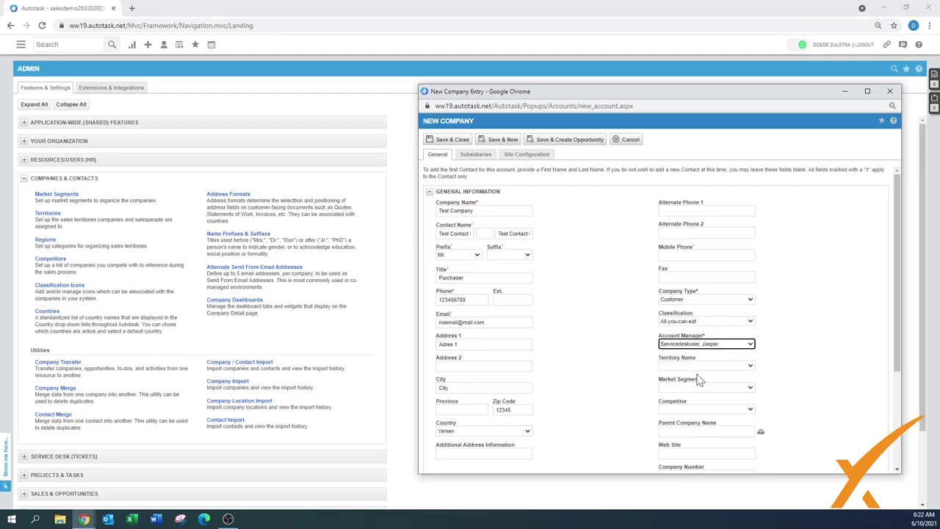
click(698, 366)
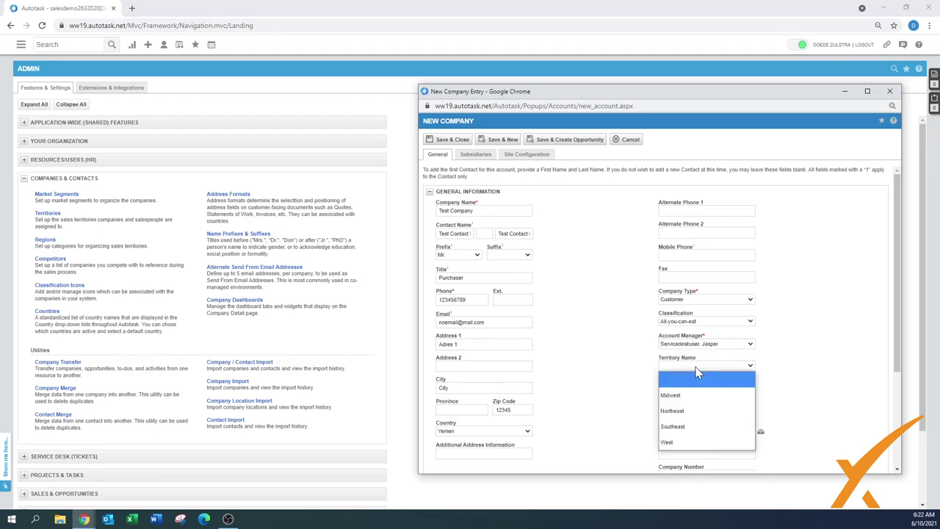
click(687, 428)
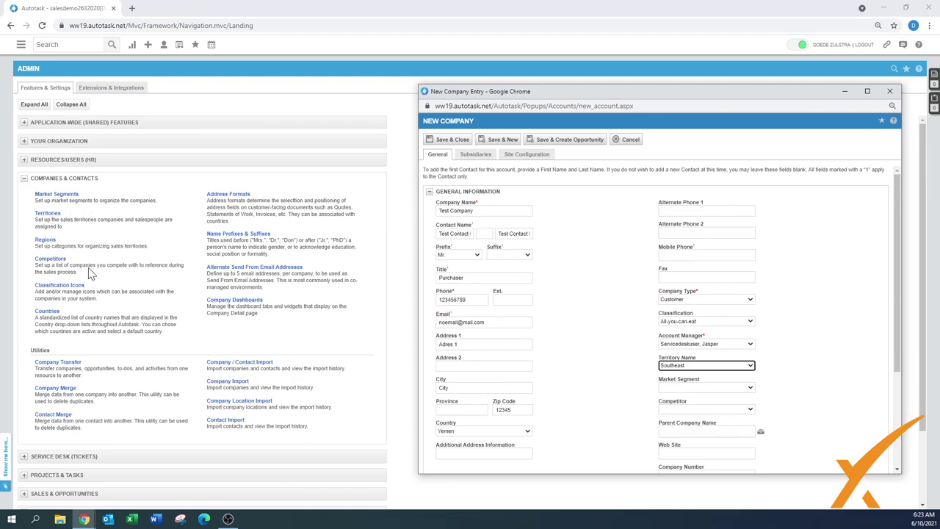
click(687, 389)
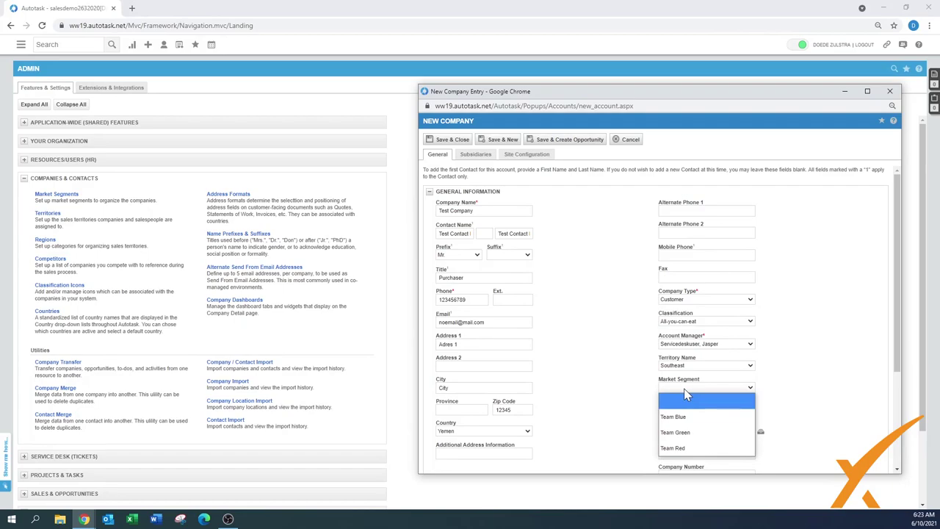
click(694, 433)
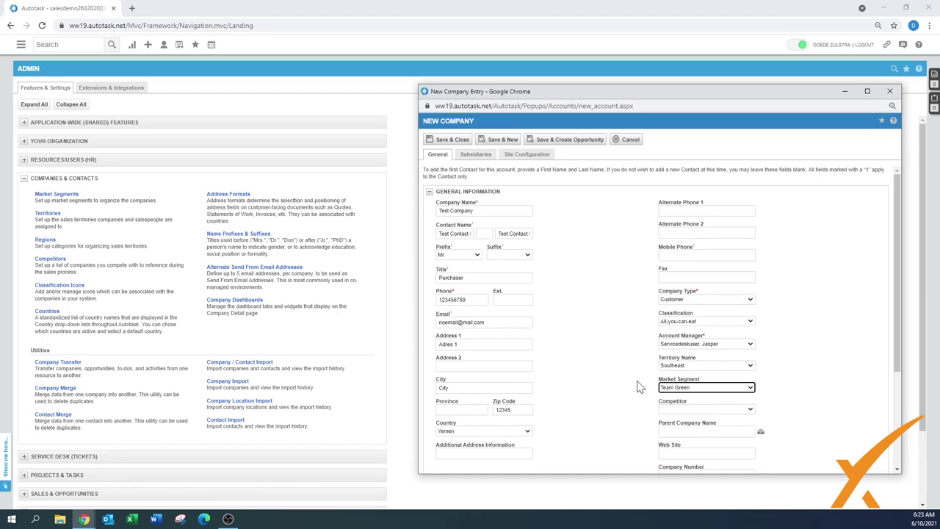
- Review the Competitor options and the Web Site and Company Number fields without filling them in
click(685, 410)
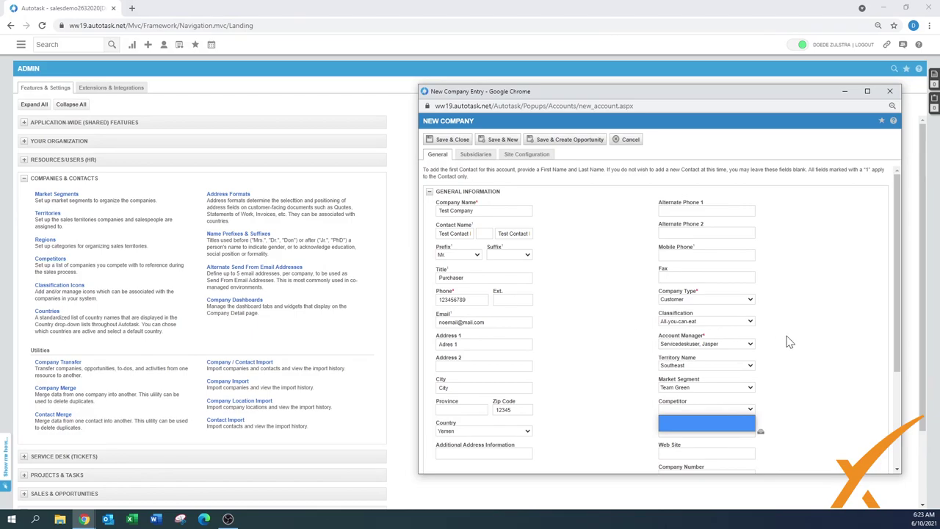
drag(899, 358, 898, 426)
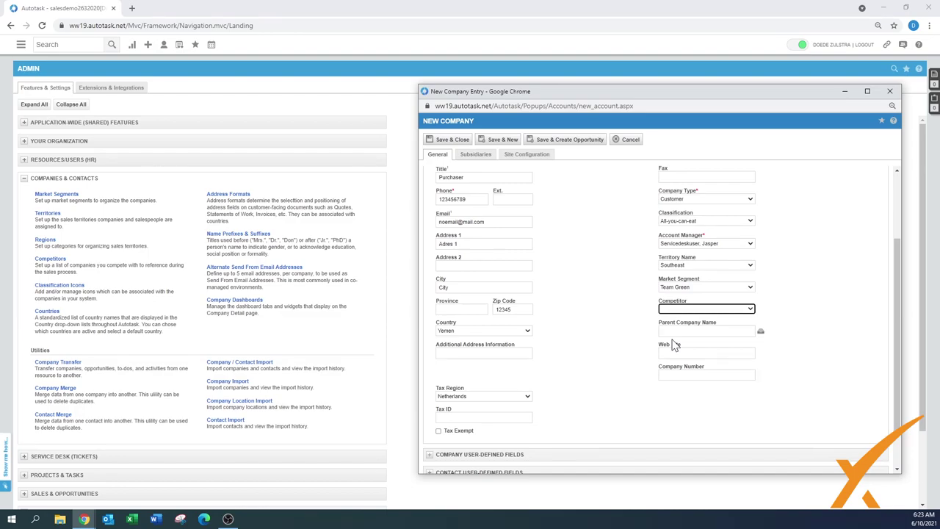
click(701, 352)
click(727, 375)
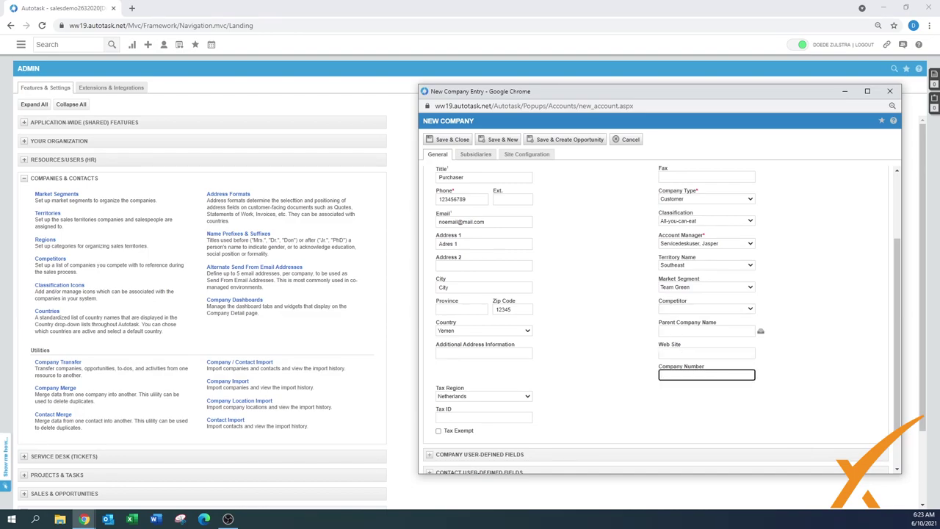
- In the company user-defined fields, set Customer Team to Dogs, Lead Source to Walk-in and Number of Employees to 15
scroll(895, 377, down, 1)
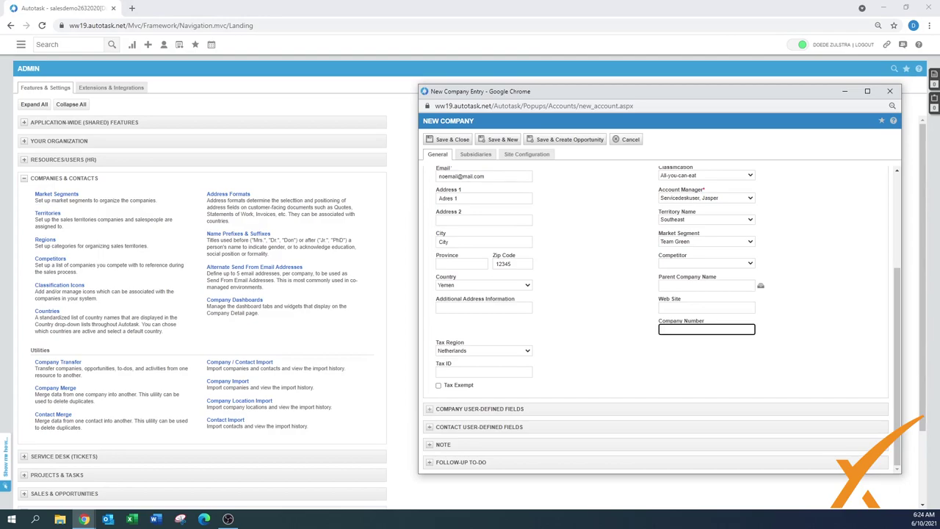
click(429, 410)
drag(896, 392, 901, 453)
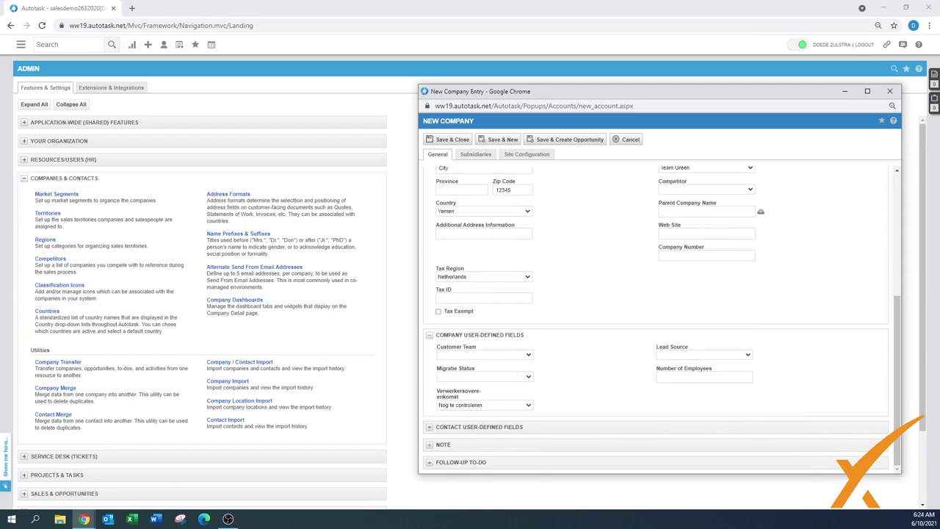
click(466, 356)
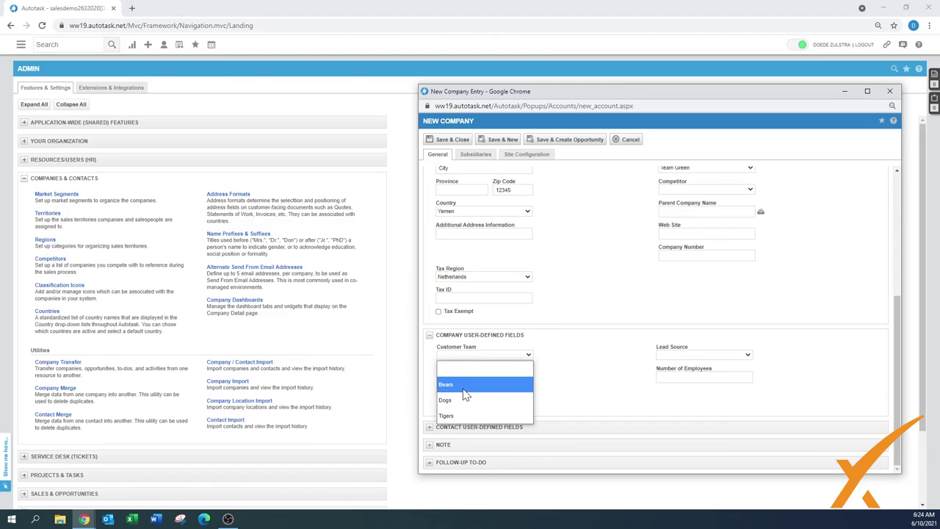
click(496, 400)
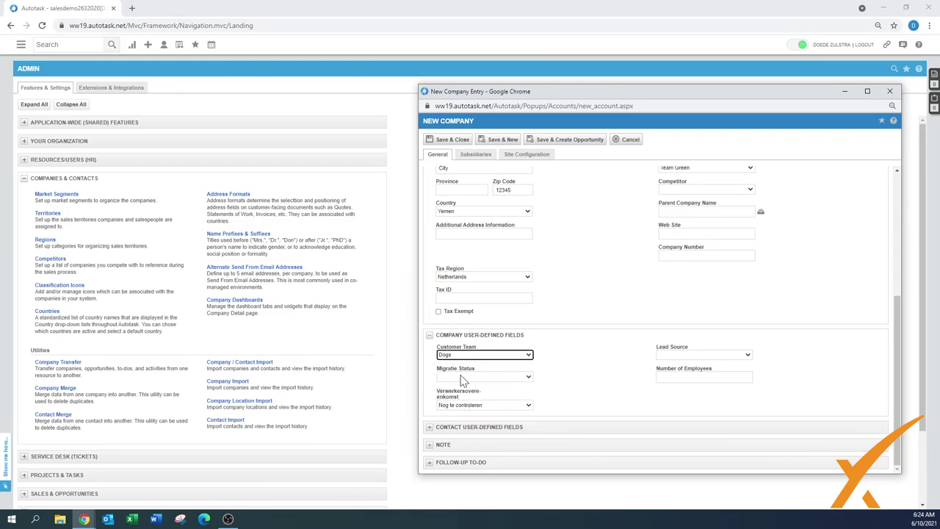
click(678, 355)
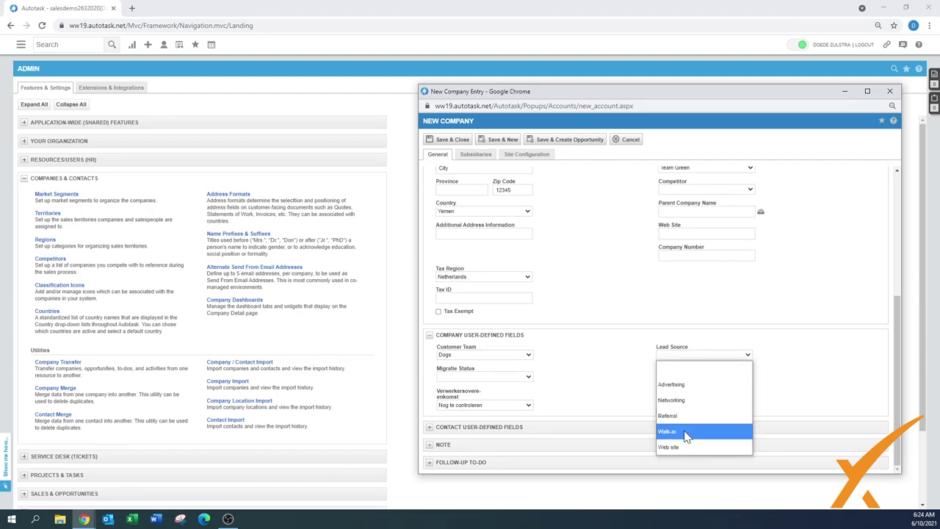
click(687, 433)
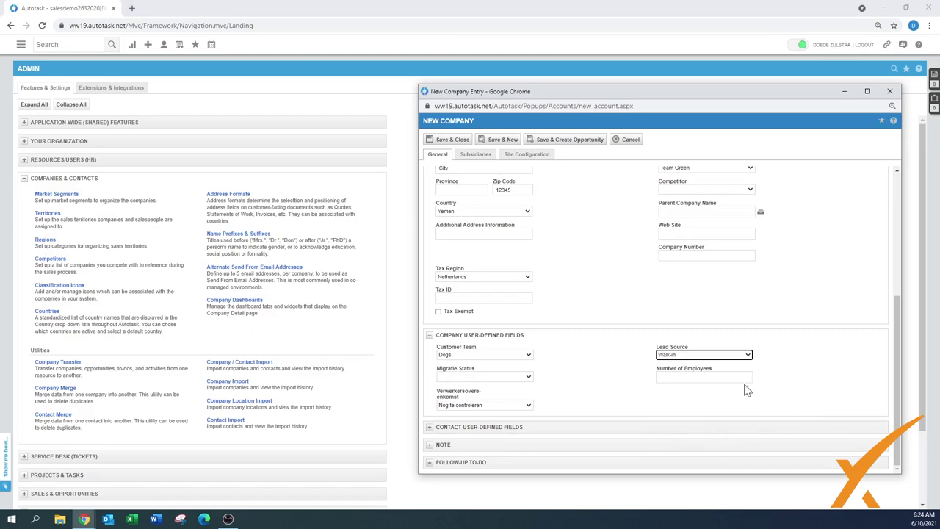
click(694, 377)
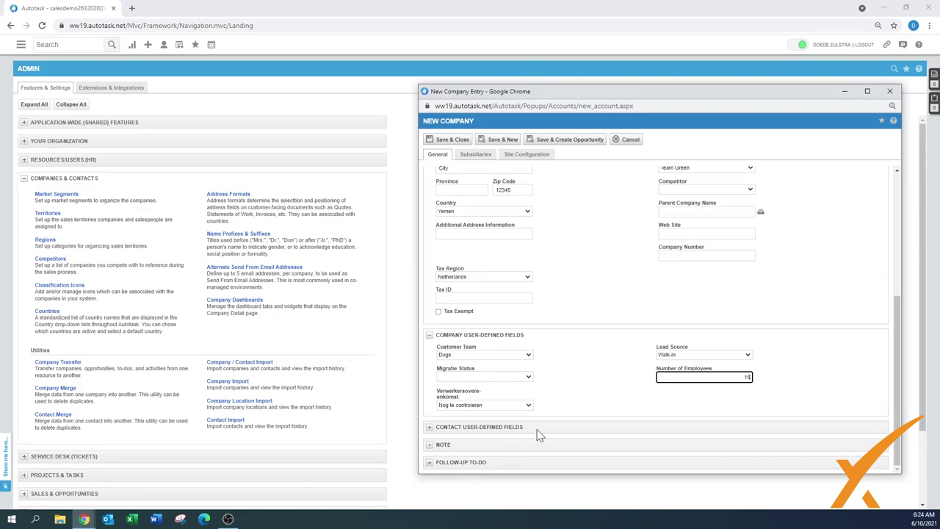
click(429, 336)
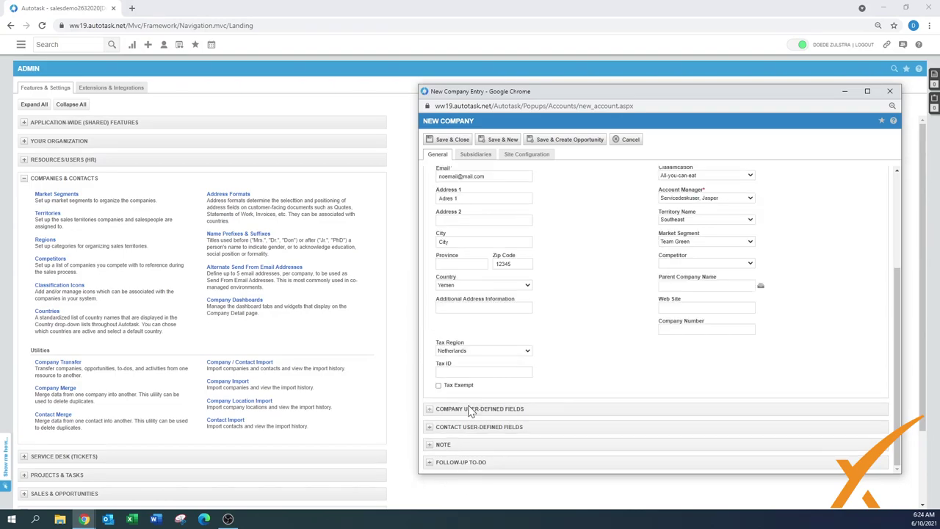
- Review the contact user-defined fields and the company selector for subsidiaries, leaving both unfilled
click(429, 430)
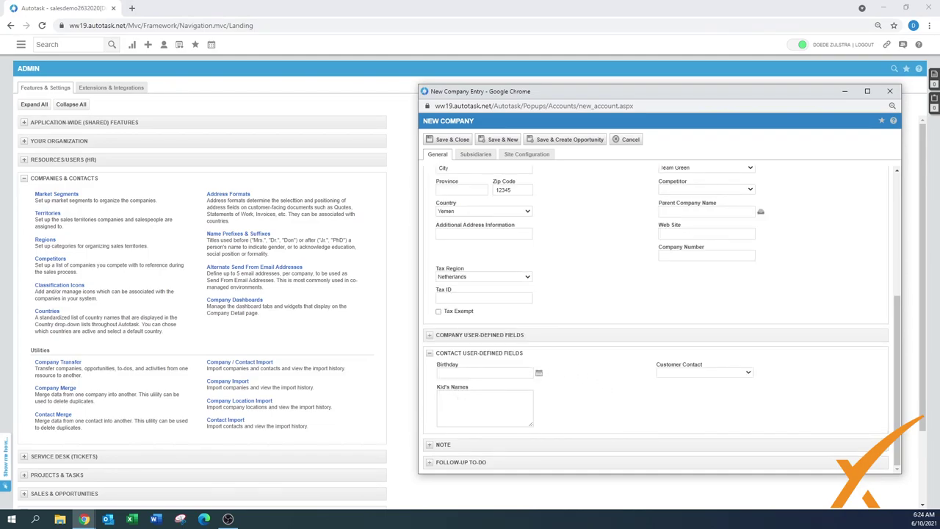
click(430, 356)
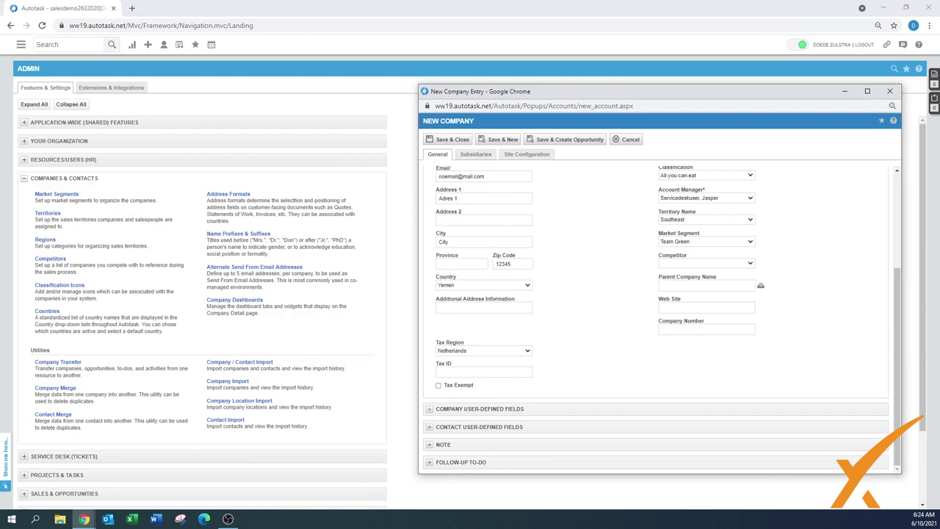
click(476, 157)
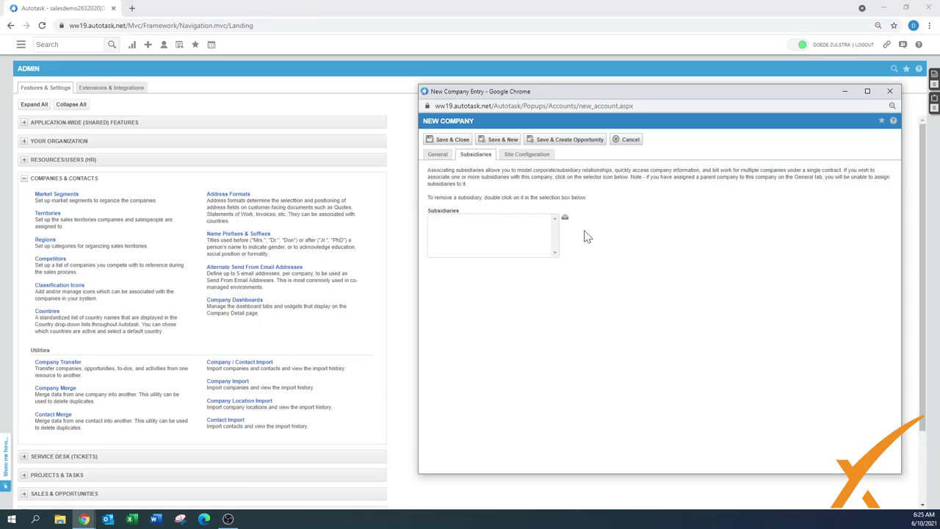
click(565, 219)
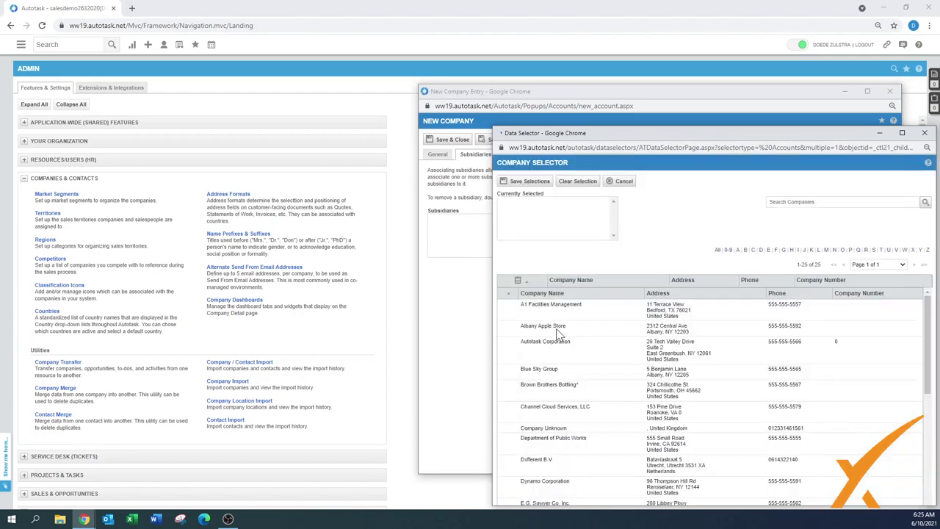
click(624, 182)
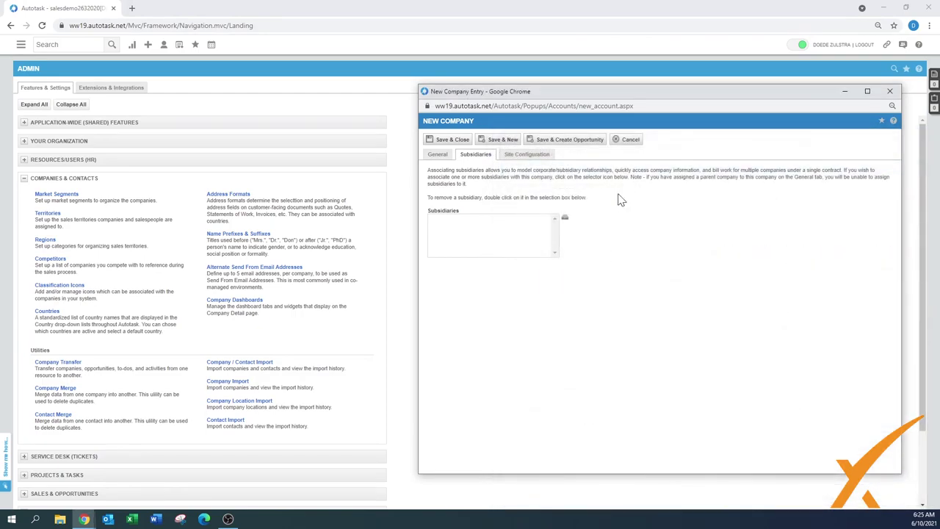
- Review the site configuration user-defined fields without filling them in, and save the new company
click(524, 160)
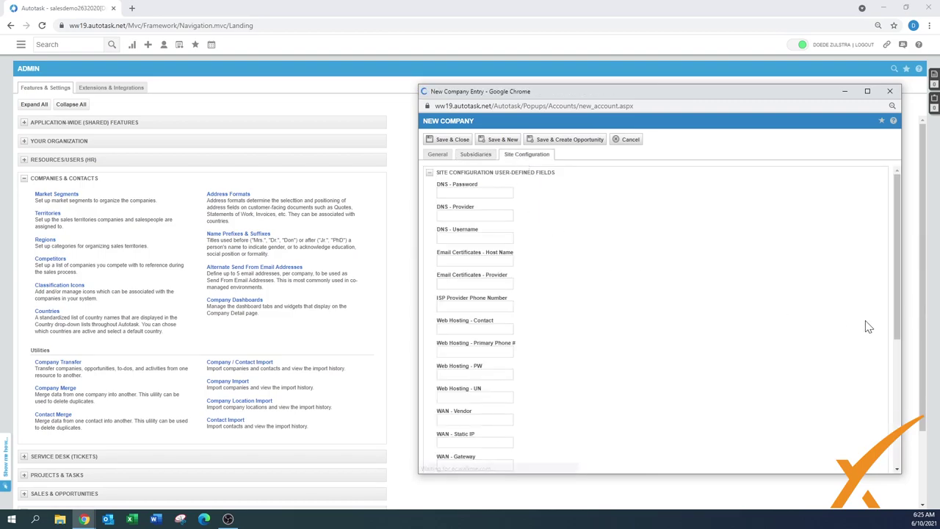
click(429, 174)
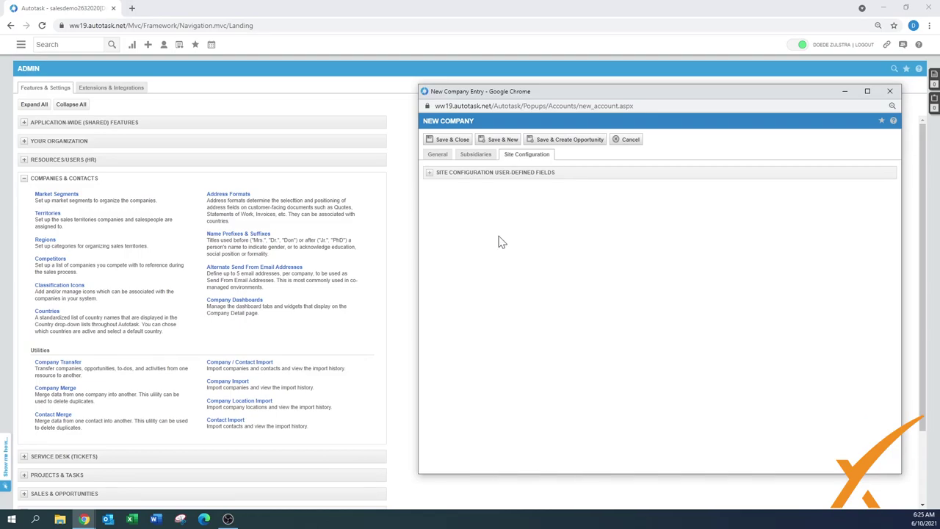
click(451, 142)
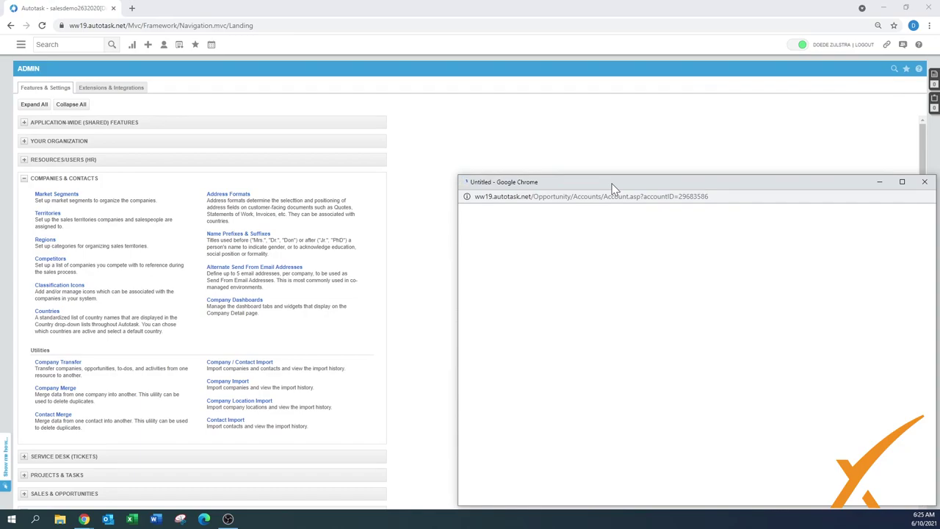
drag(614, 187, 525, 101)
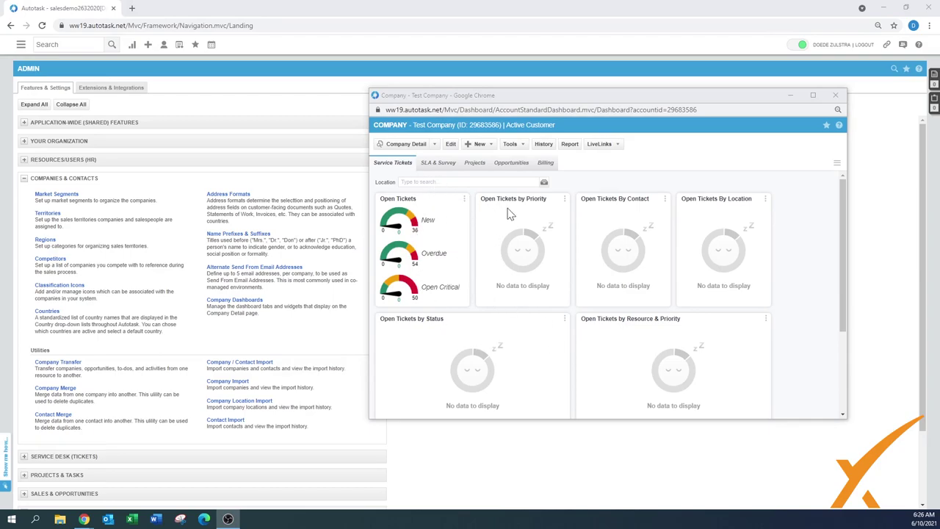
- Open Test Company for editing and examine its general, additional, user-defined and subsidiary information
click(452, 145)
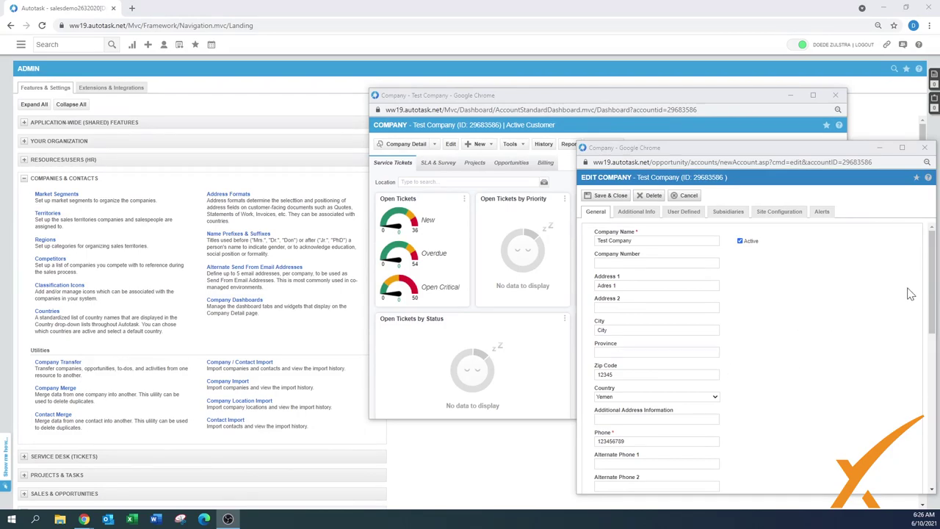
drag(935, 289, 934, 357)
scroll(924, 481, down, 3)
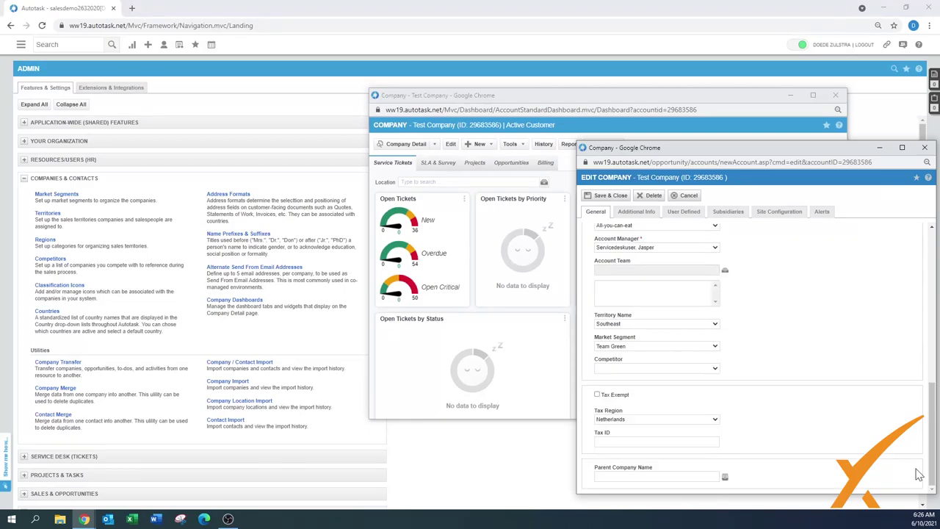
click(645, 213)
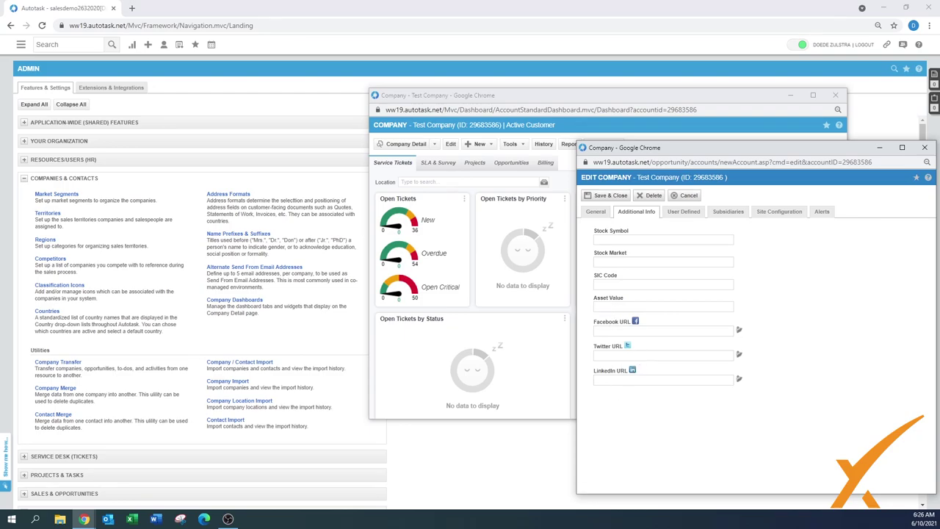
click(689, 215)
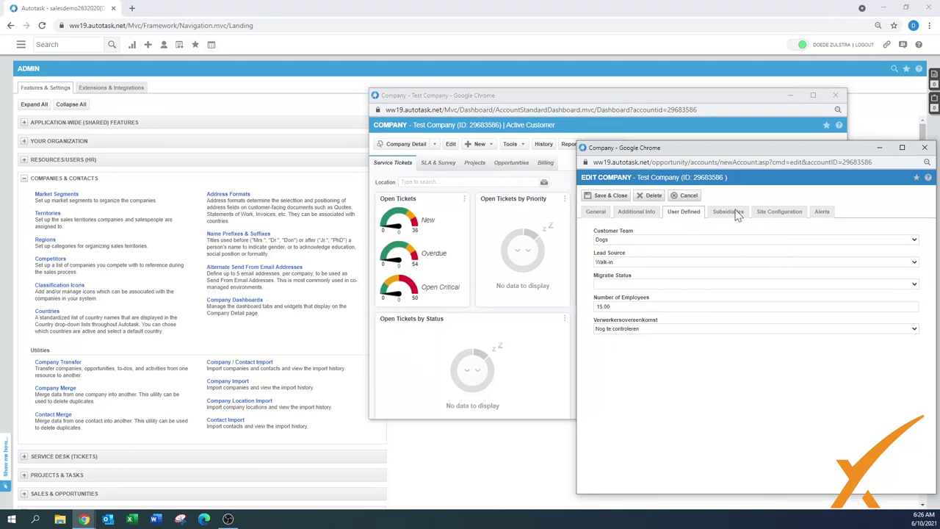
click(735, 214)
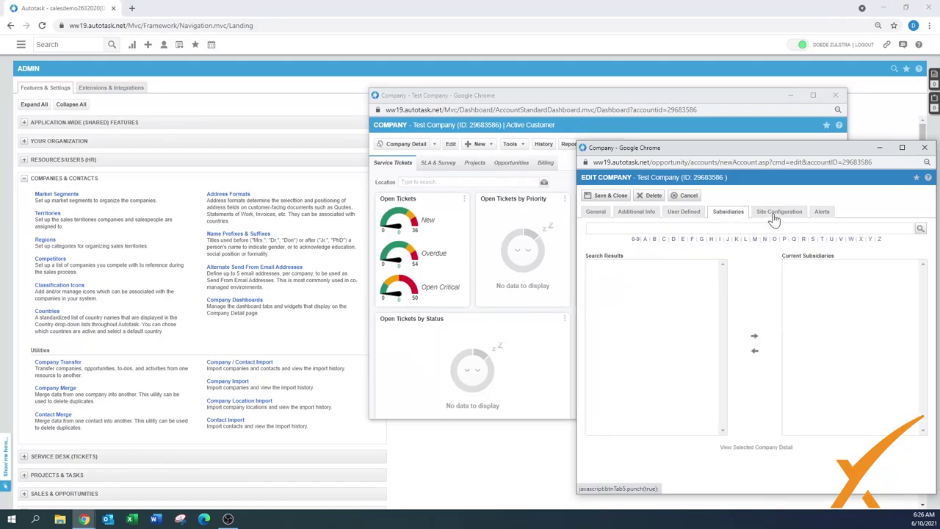
- Enter a Company Detail Alert to inform one named colleague and a Ticket Detail Alert to inform two named colleagues
click(823, 214)
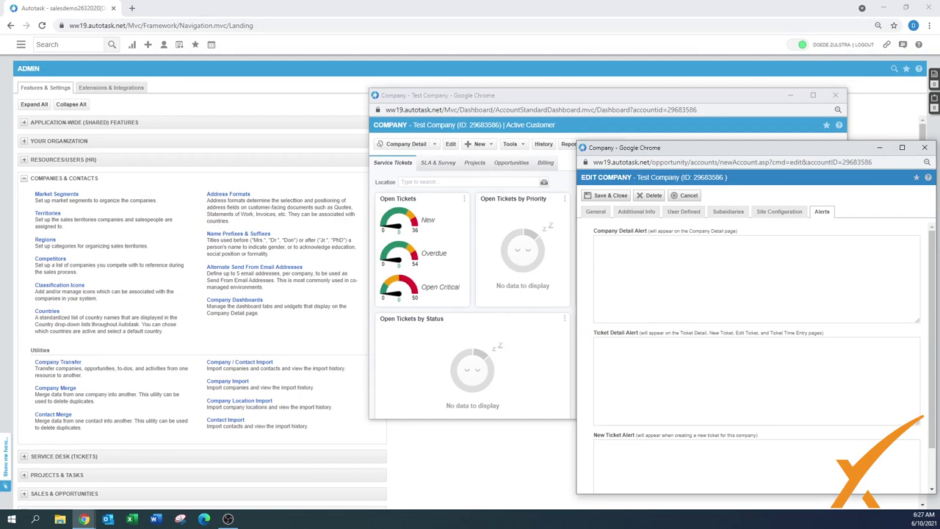
click(614, 286)
text(Inform Bob)
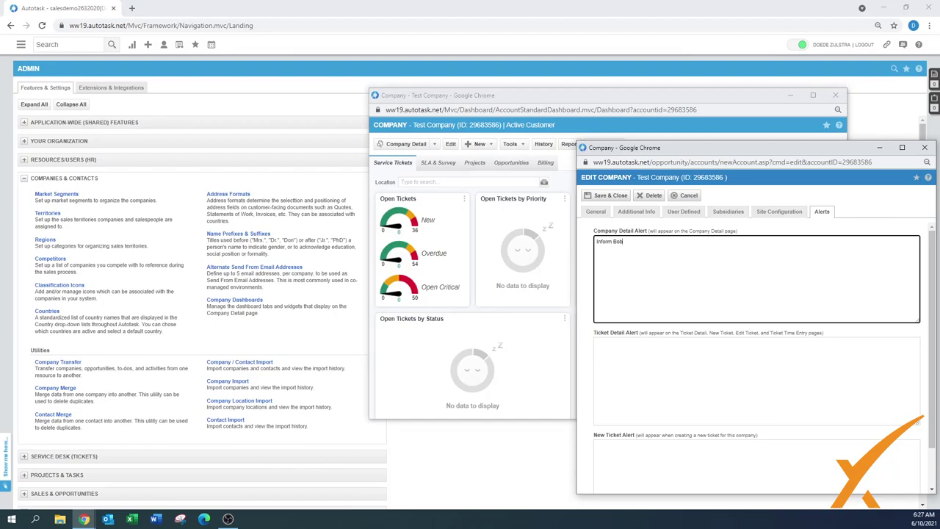
click(597, 343)
text(Inform B)
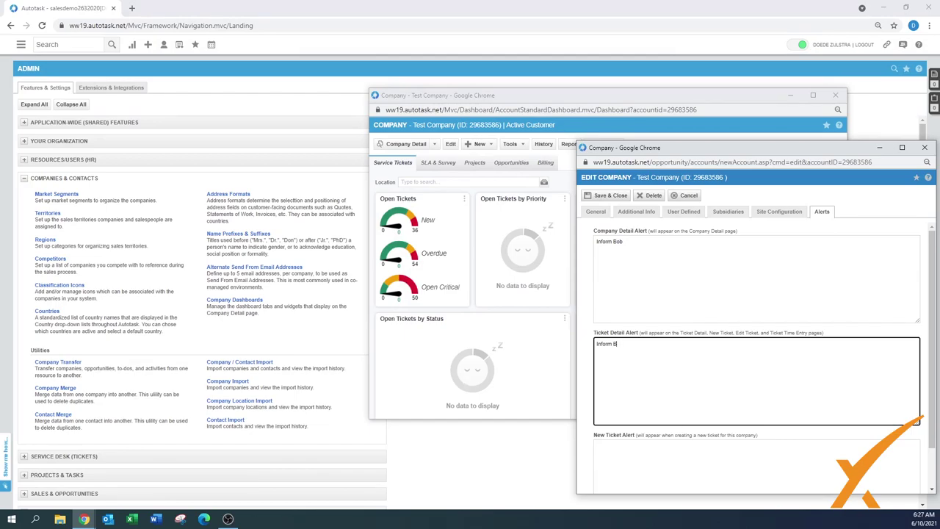
text(ob & John)
drag(641, 344, 571, 350)
- Enter the New Ticket Alert "Helpdesk only client" with the instruction to inform both colleagues, and save the company changes
click(647, 477)
text(Helpdesk o)
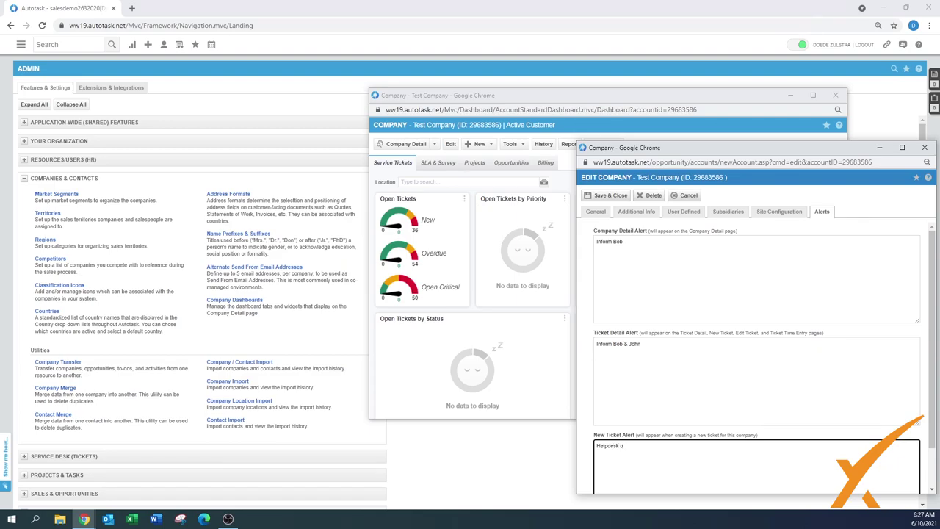
text(nly client - Inform Bob & John)
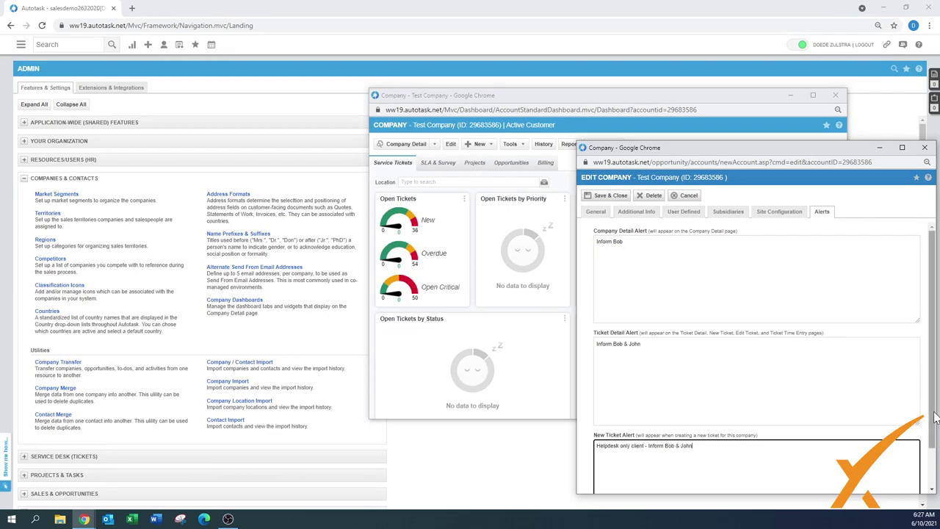
scroll(924, 467, down, 2)
scroll(925, 467, down, 1)
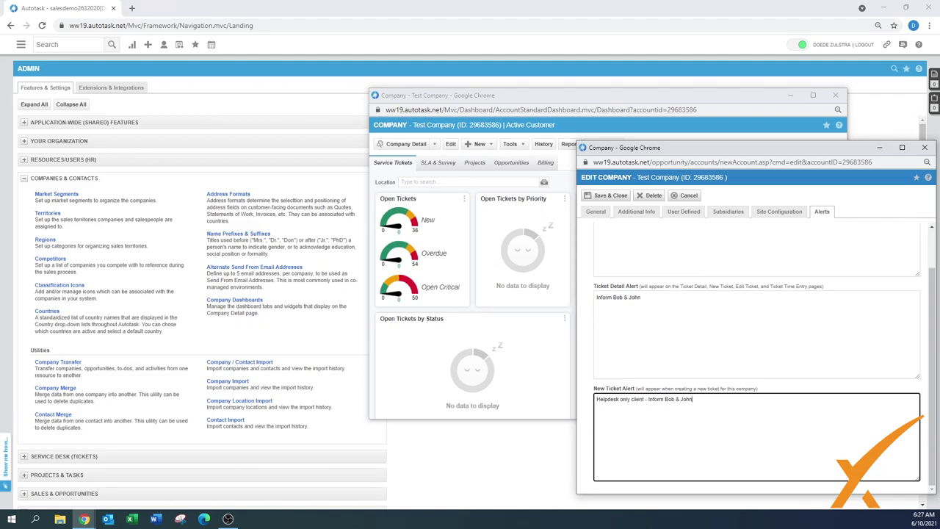
scroll(935, 305, up, 1)
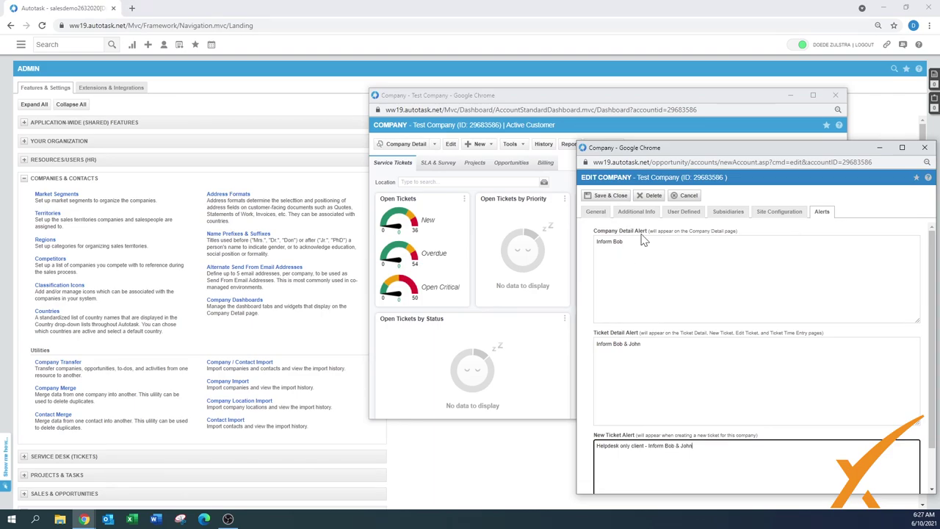
click(606, 200)
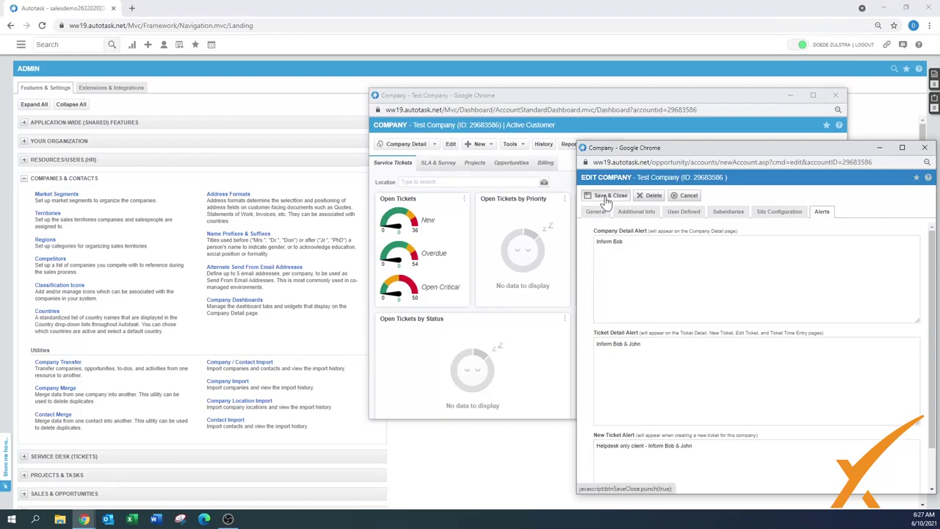
click(607, 198)
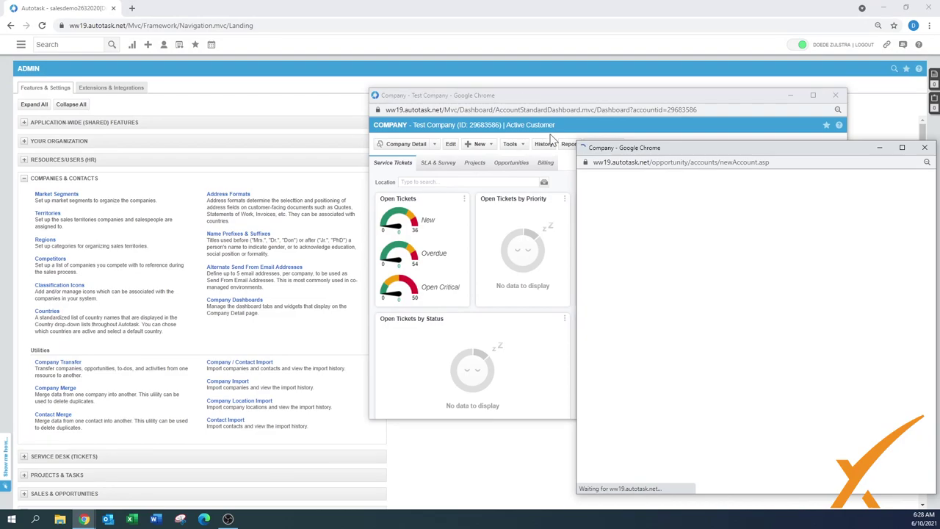
- Open the Invoice Preferences of Test Company from its company detail page
click(444, 148)
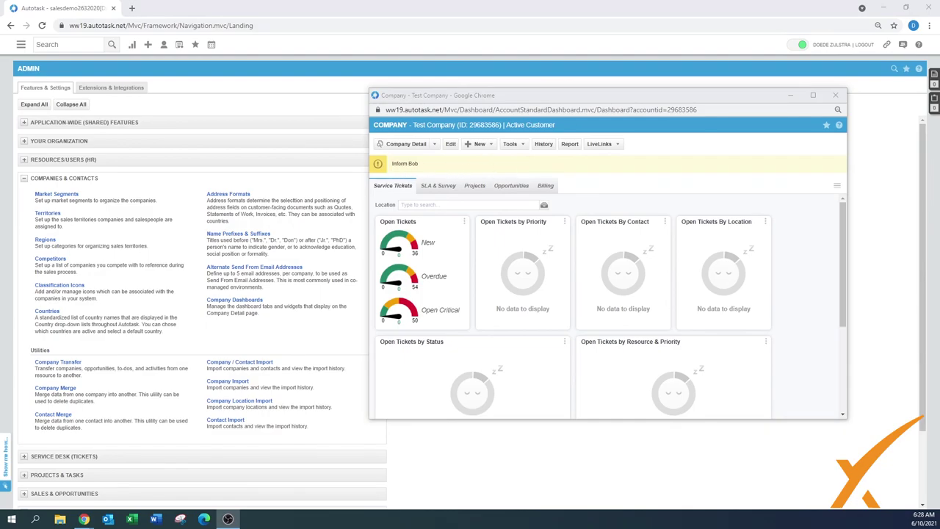
click(435, 146)
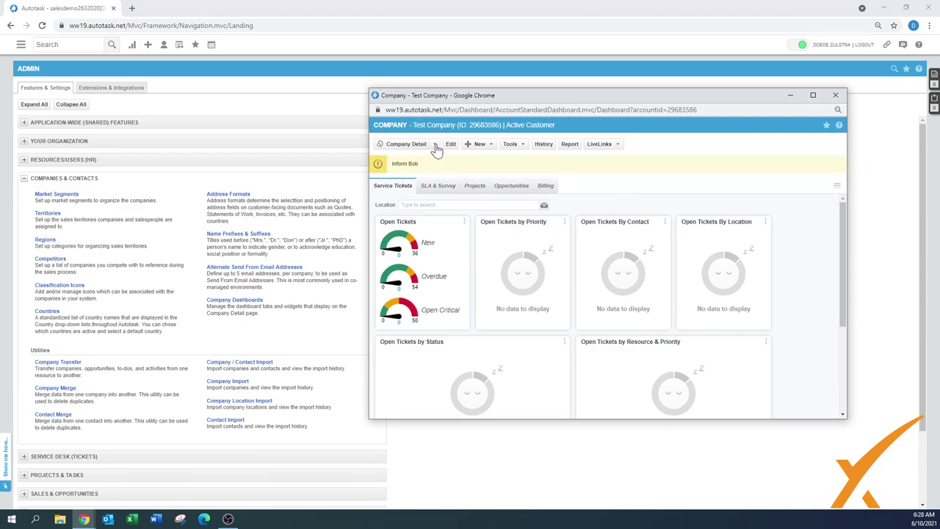
click(435, 146)
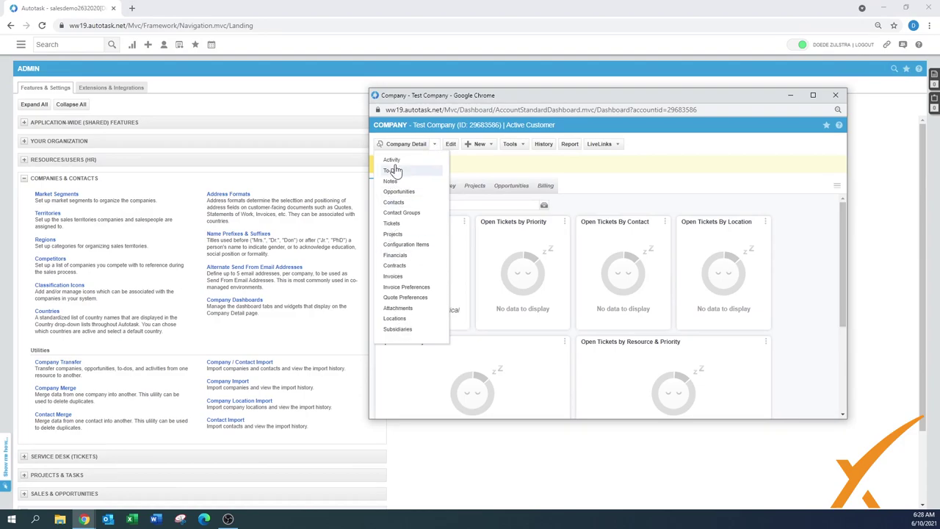
click(412, 289)
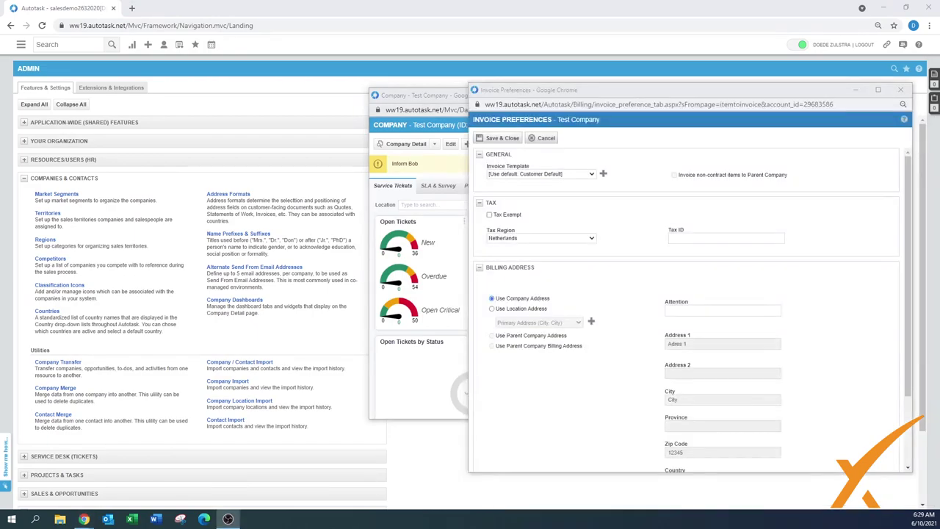
- Examine the invoice template and tax region choices in Test Company's Invoice Preferences, then close the preferences without saving
click(516, 180)
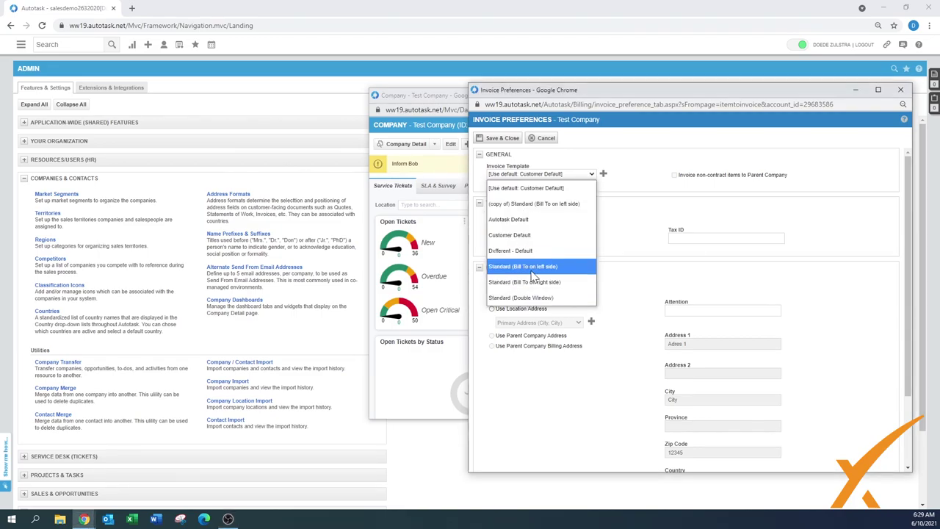
click(625, 182)
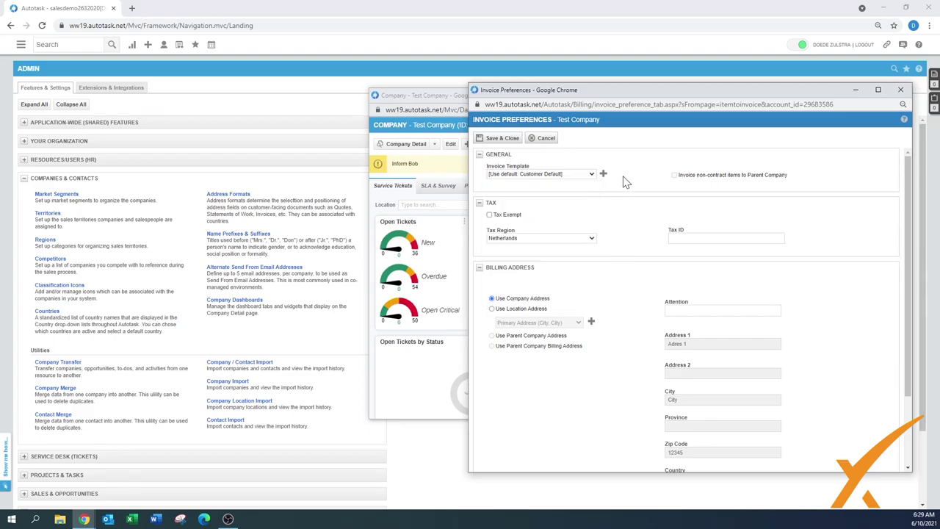
click(511, 242)
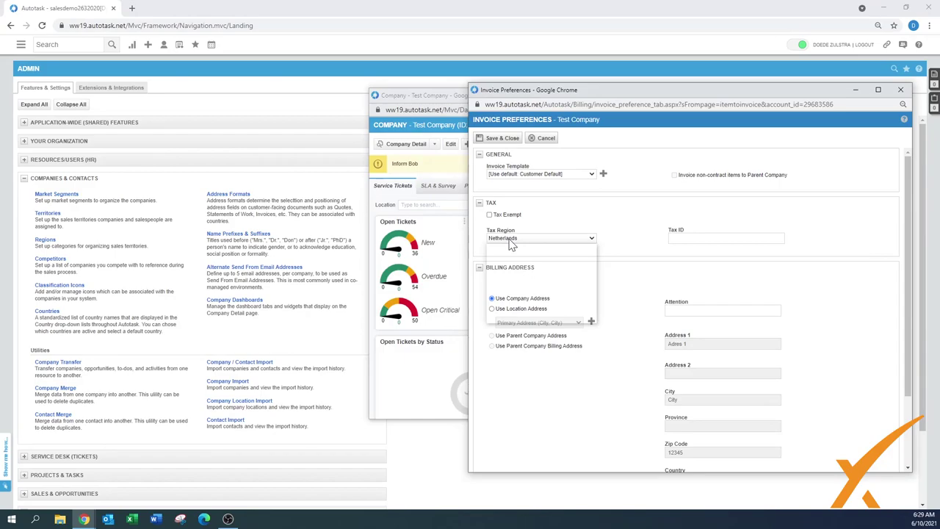
click(628, 237)
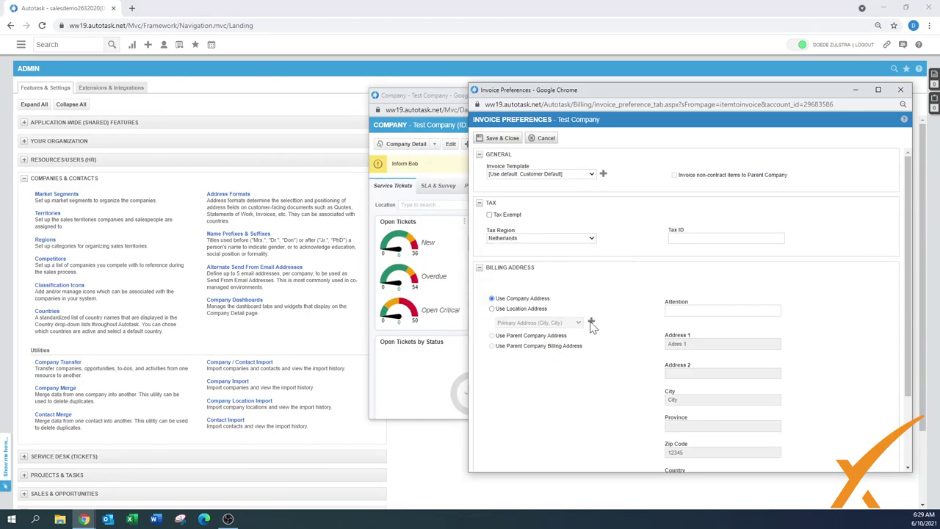
click(547, 140)
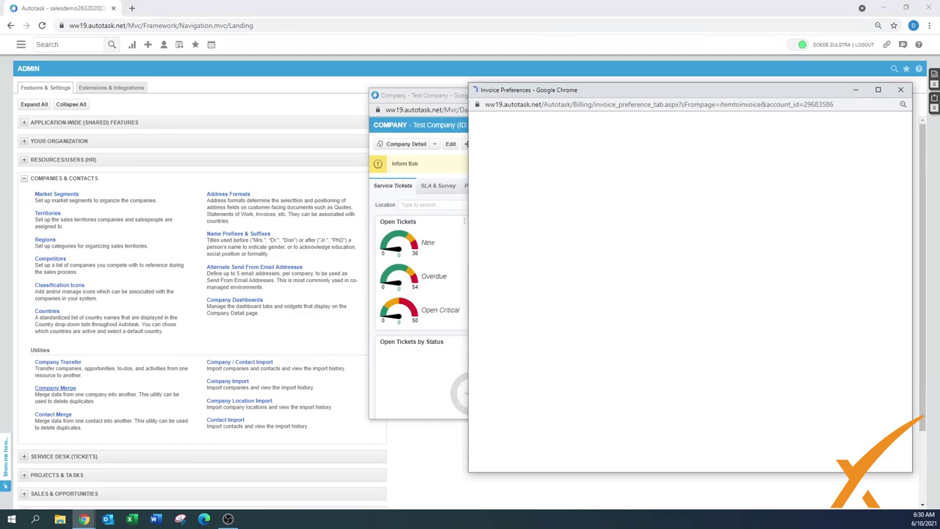
click(903, 91)
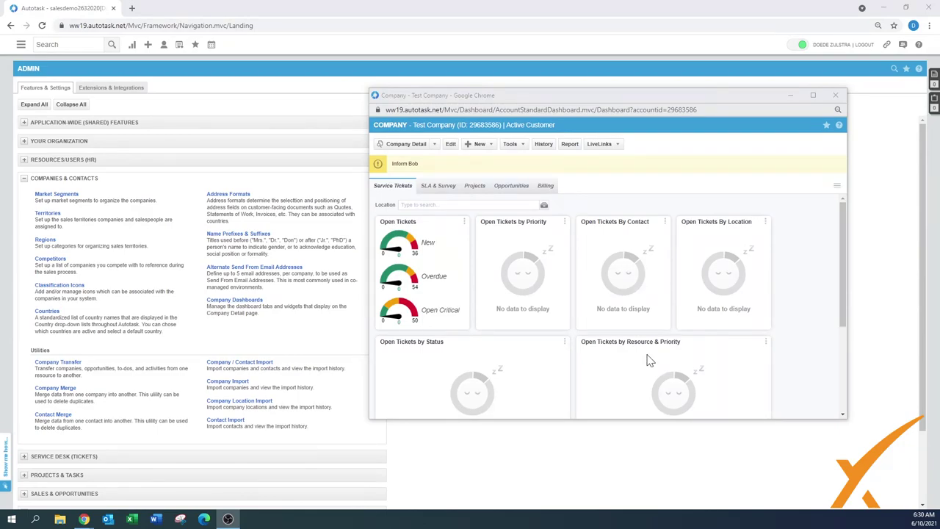
- Set the Round-Trip Distance in Test Company's general information to 20 kilometers
click(438, 242)
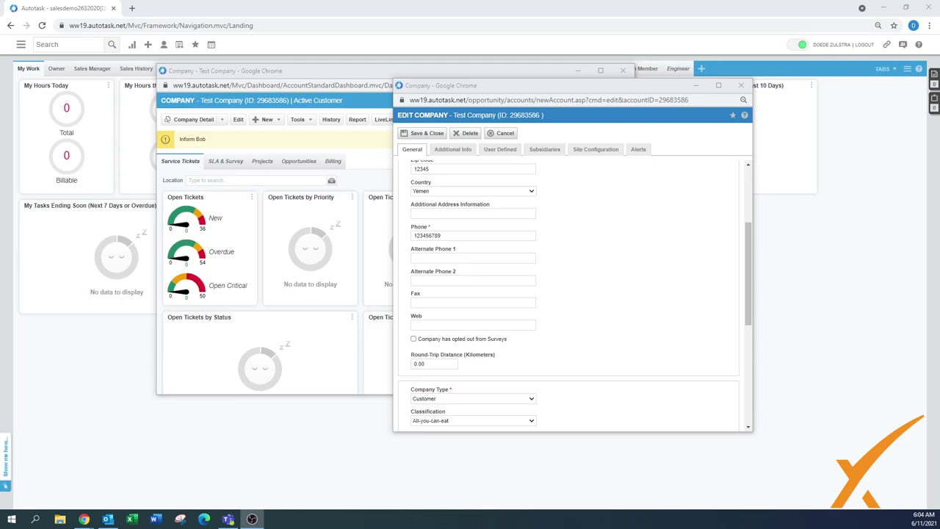
click(415, 364)
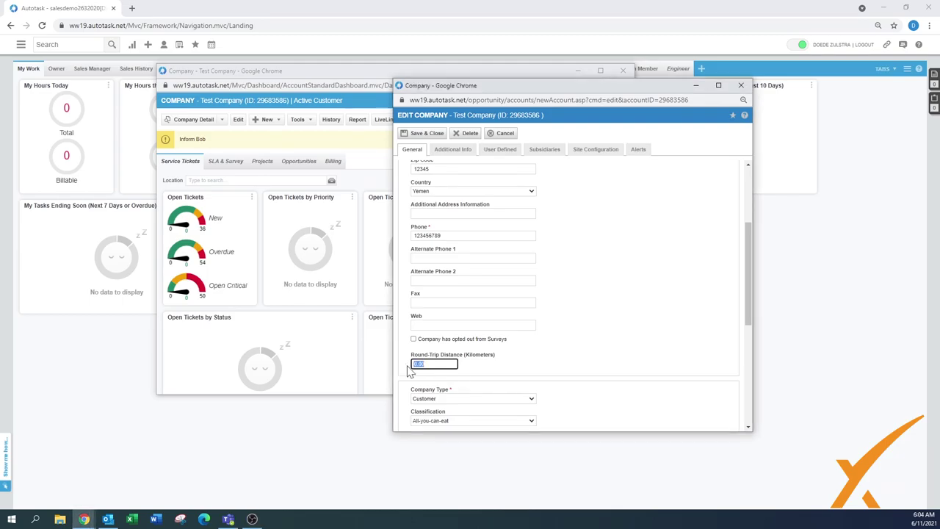
text(20)
click(540, 361)
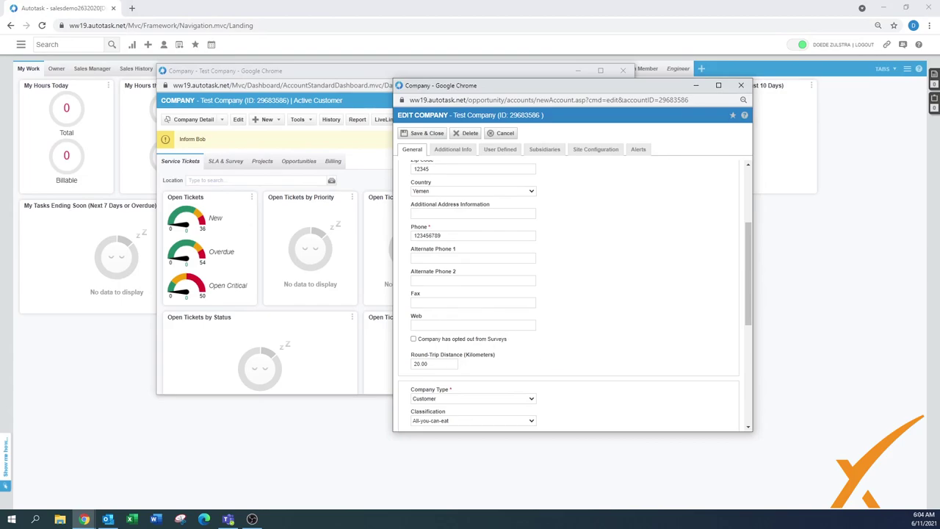